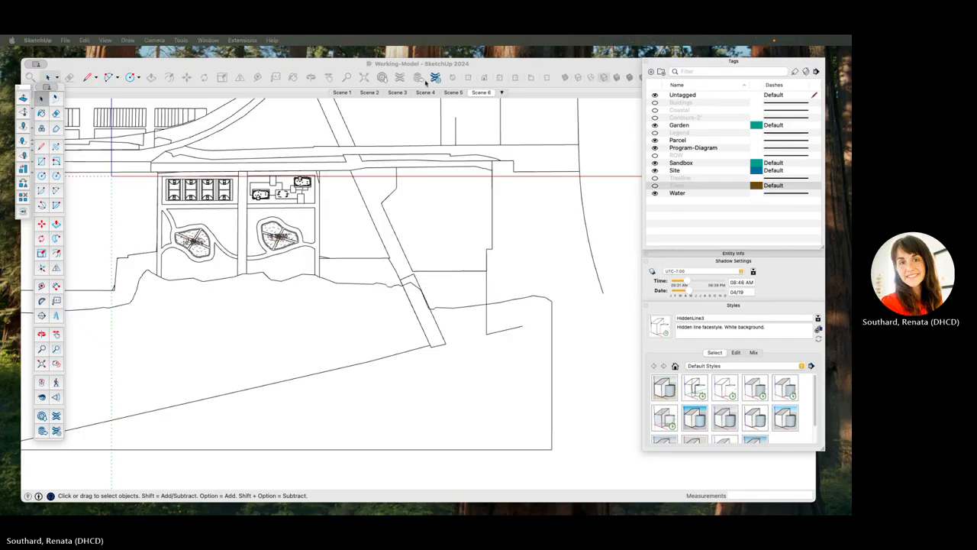
Step: Send the current top-view scene of the model to LayOut and create a new document from a paper template
click(425, 81)
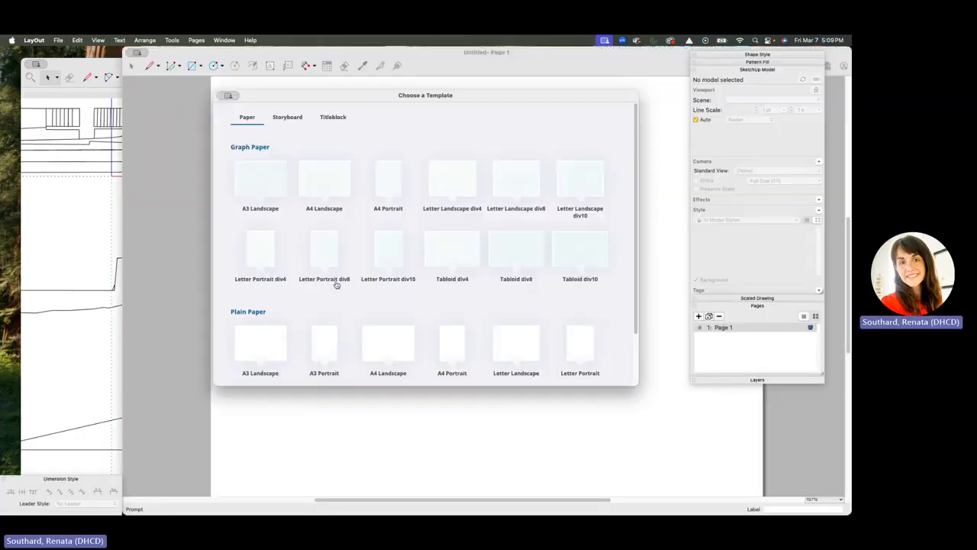
scroll(341, 338, down, 1)
scroll(336, 340, down, 2)
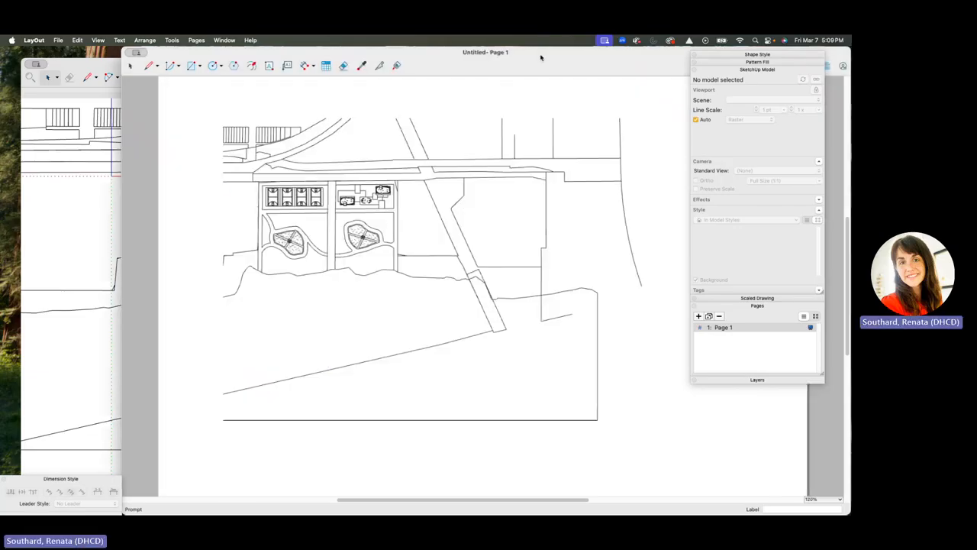
Step: Bring the new LayOut document back in front of SketchUp and move its window so the drawing is clear of the panels
mouse_move(541, 59)
mouse_down()
mouse_move(438, 54)
mouse_move(544, 53)
mouse_up()
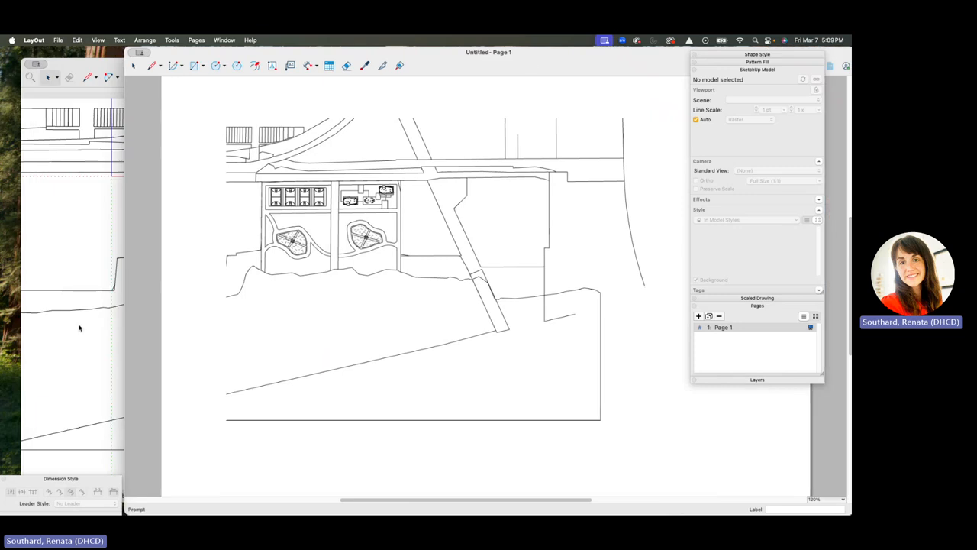
click(74, 326)
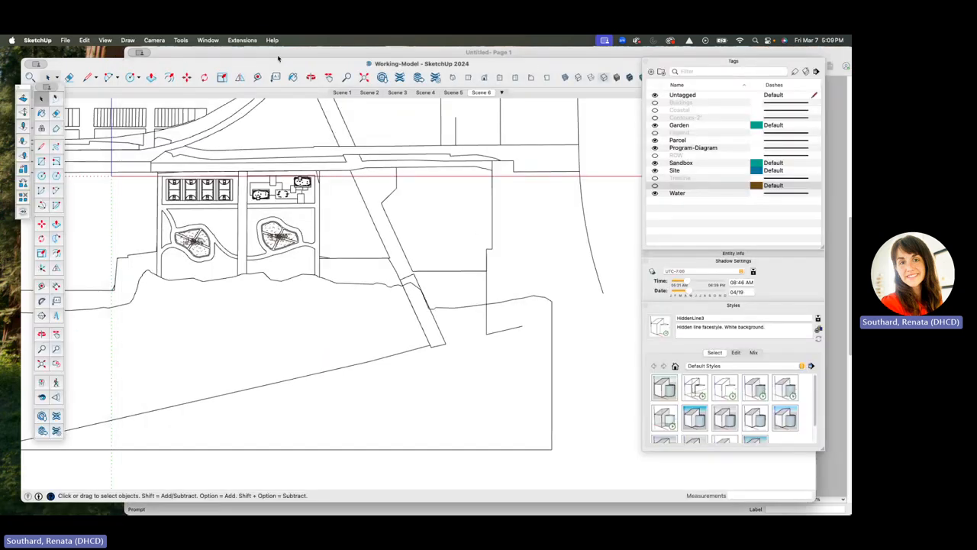
click(278, 54)
drag(571, 58, 463, 55)
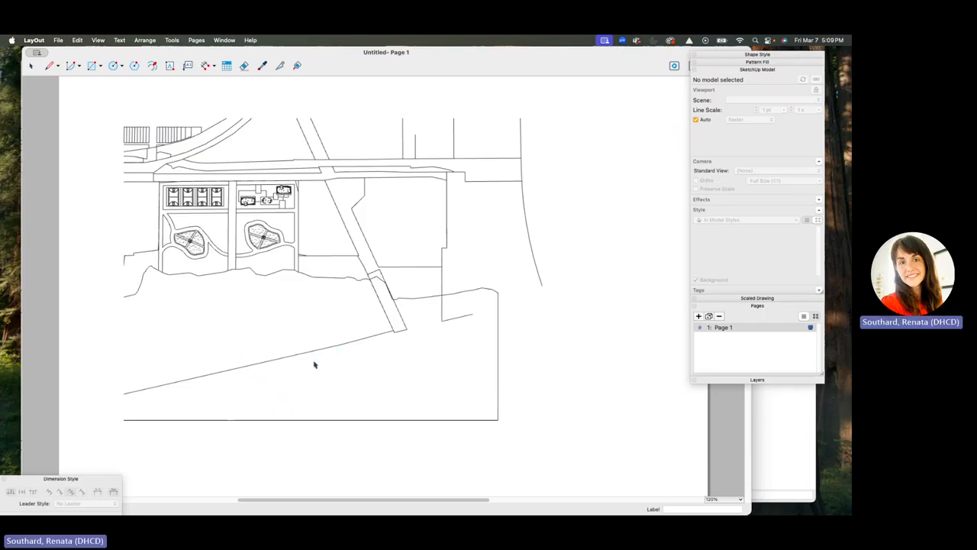
scroll(319, 366, down, 1)
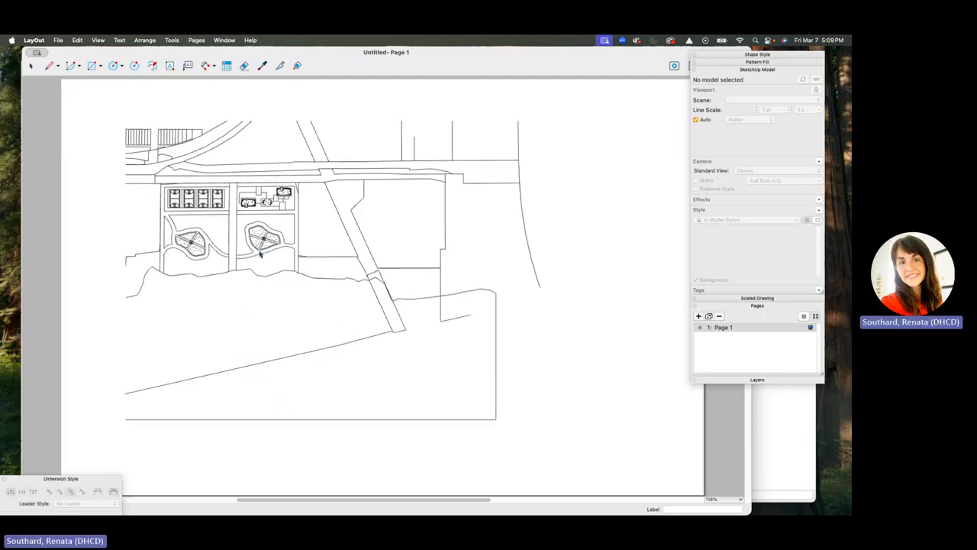
Step: Reframe the model inside its viewport, enlarging it slightly and panning the site toward the middle of the frame
click(234, 227)
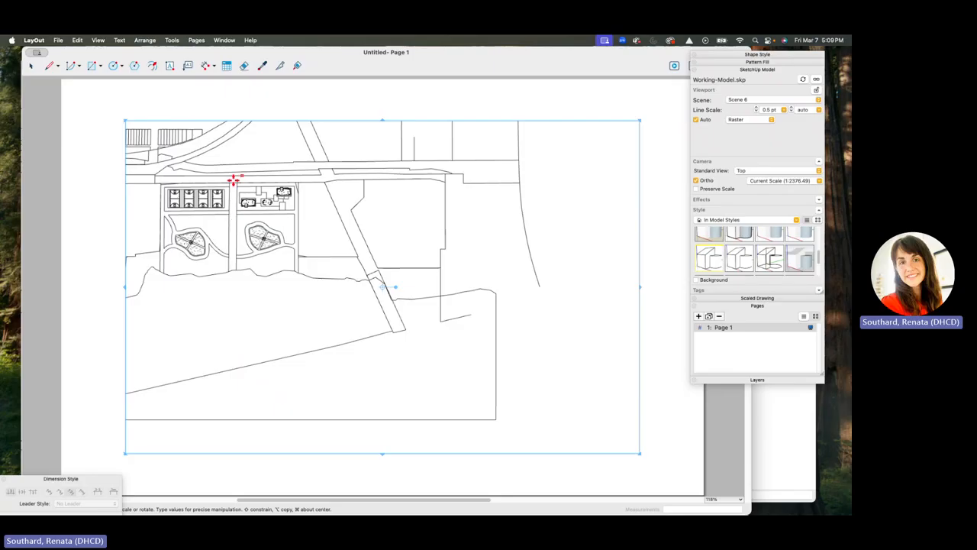
double_click(234, 240)
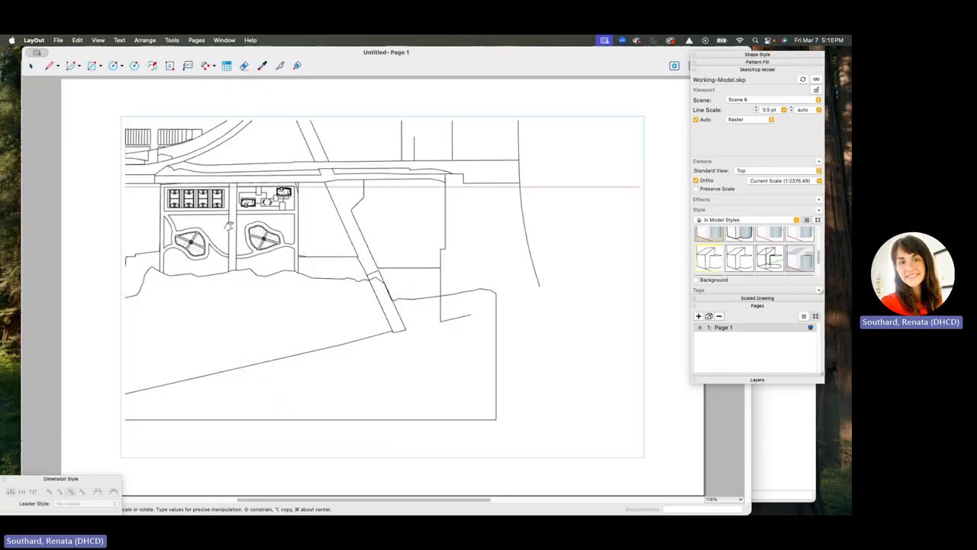
scroll(237, 229, up, 2)
shift+middle_drag(251, 237, 413, 269)
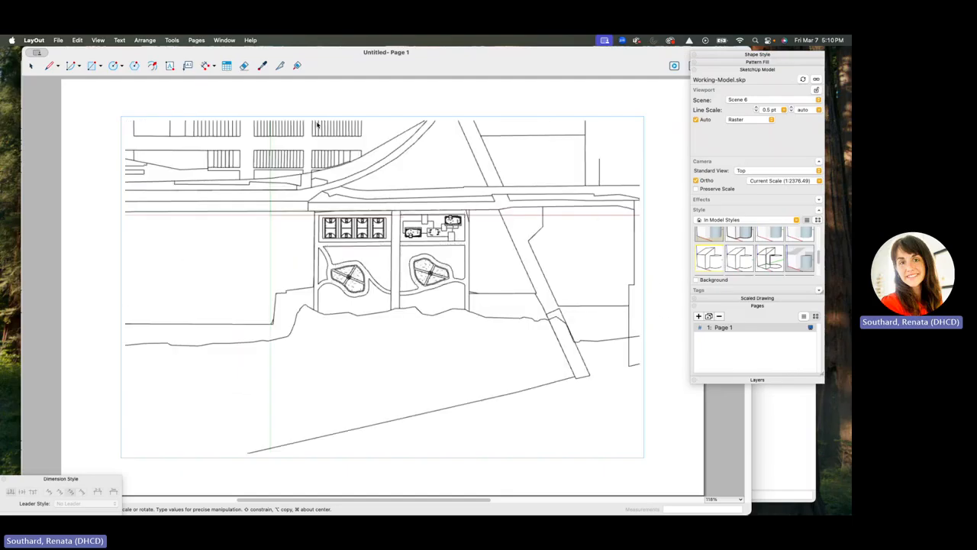
click(666, 312)
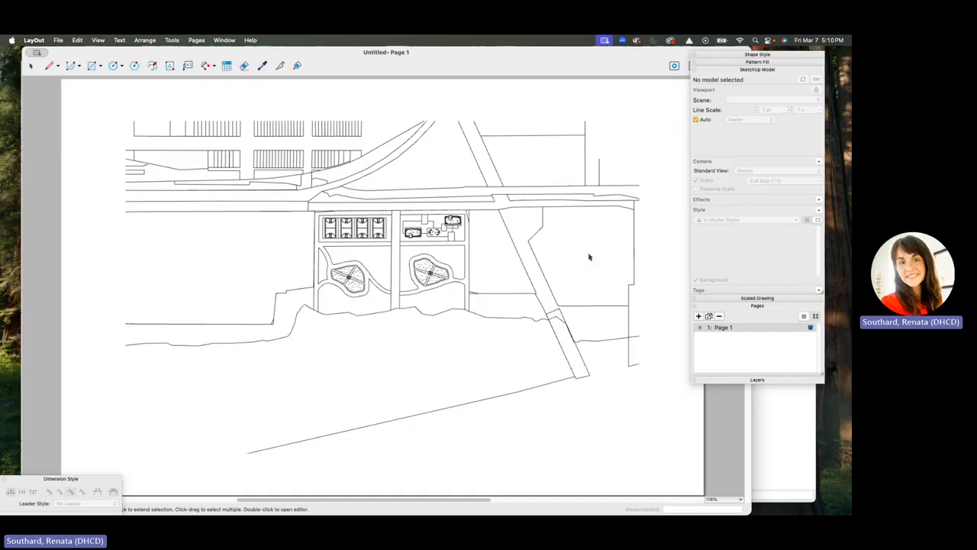
Step: Switch the Page 1 viewport to Scene 1
click(589, 195)
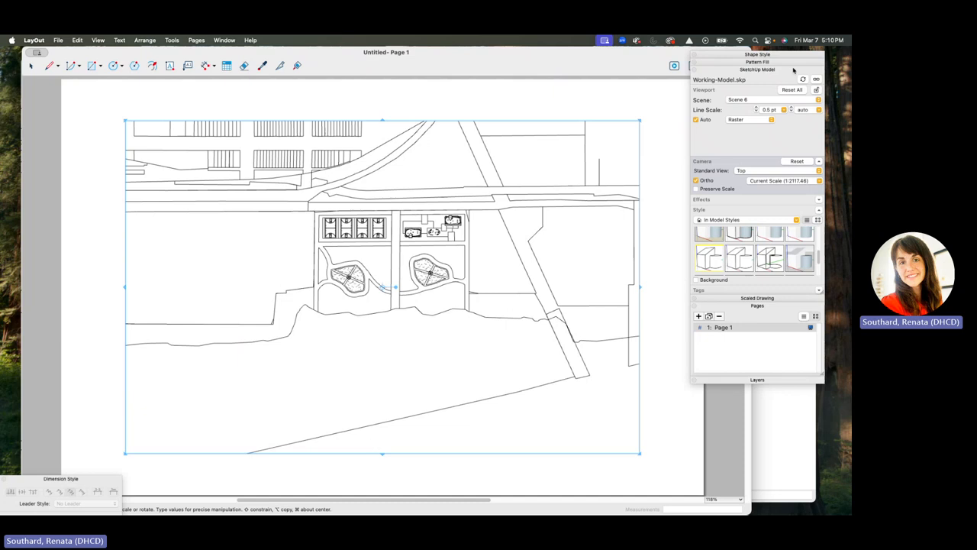
click(225, 40)
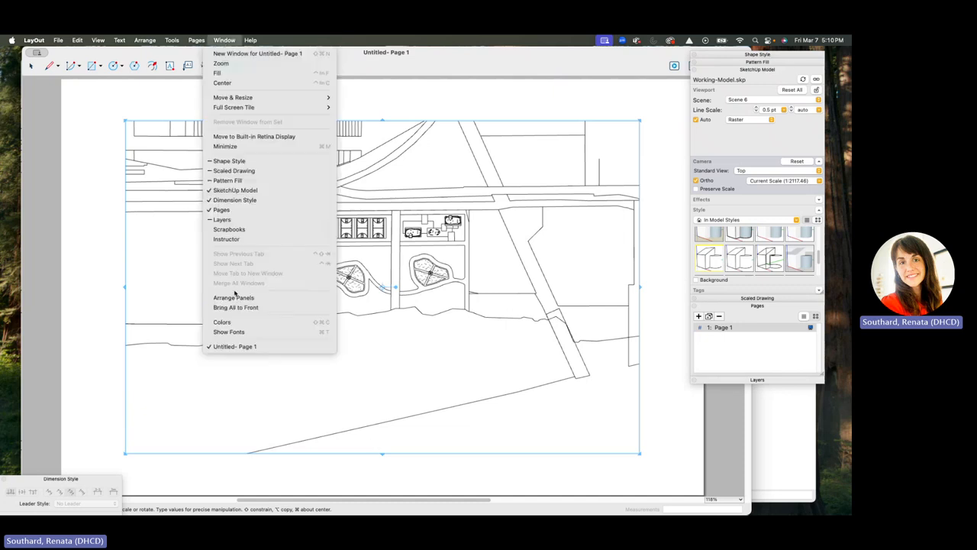
click(225, 40)
scroll(730, 262, up, 1)
scroll(732, 267, up, 2)
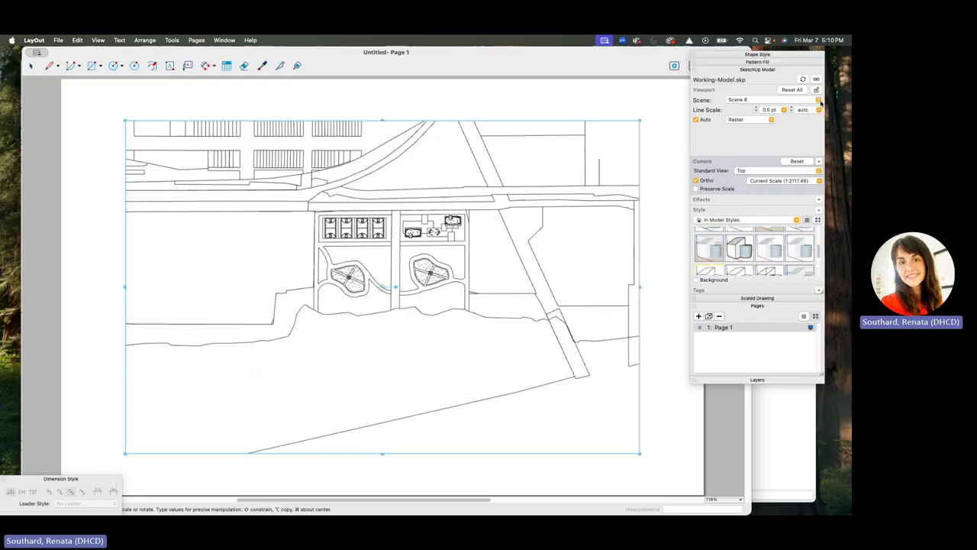
click(762, 103)
click(756, 56)
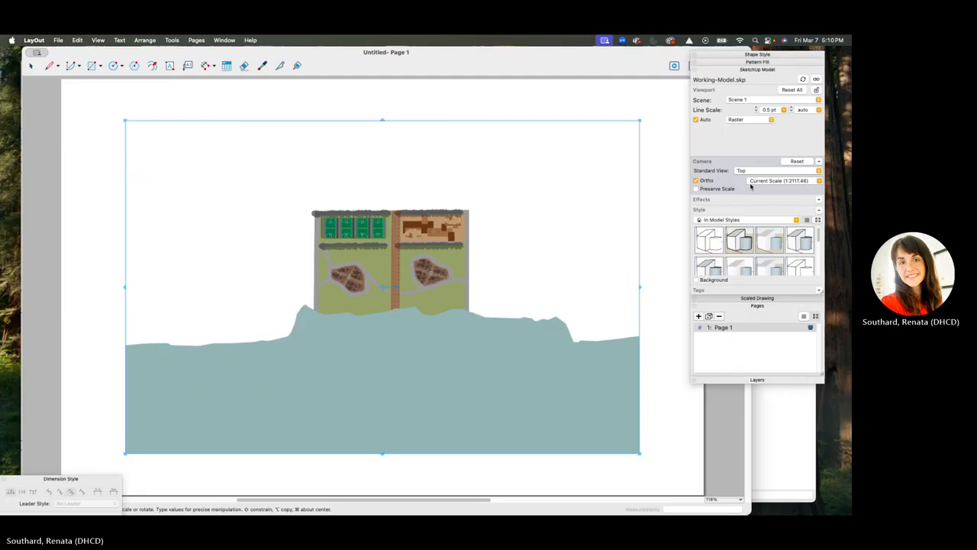
Step: Set the Page 1 viewport's standard view to (None) and its scene to Scene 2
click(752, 172)
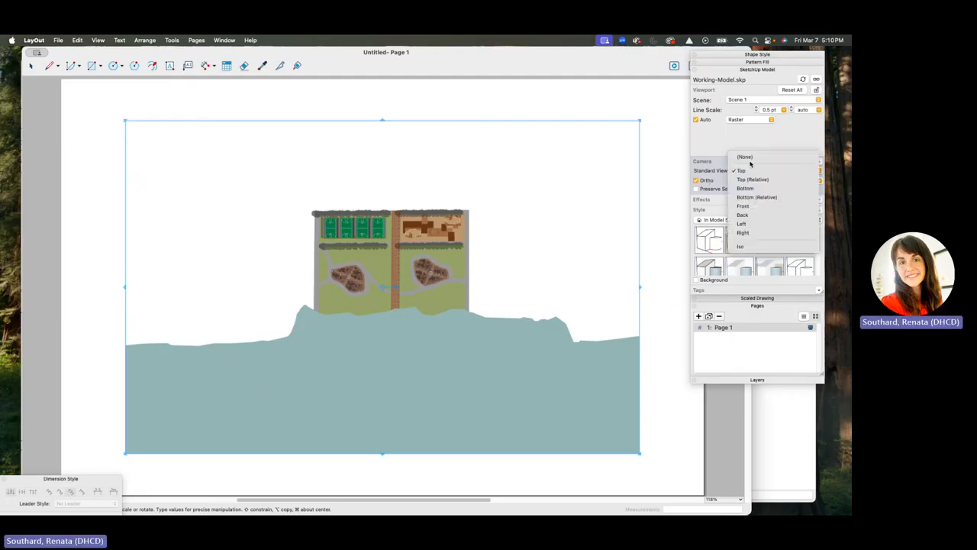
click(746, 157)
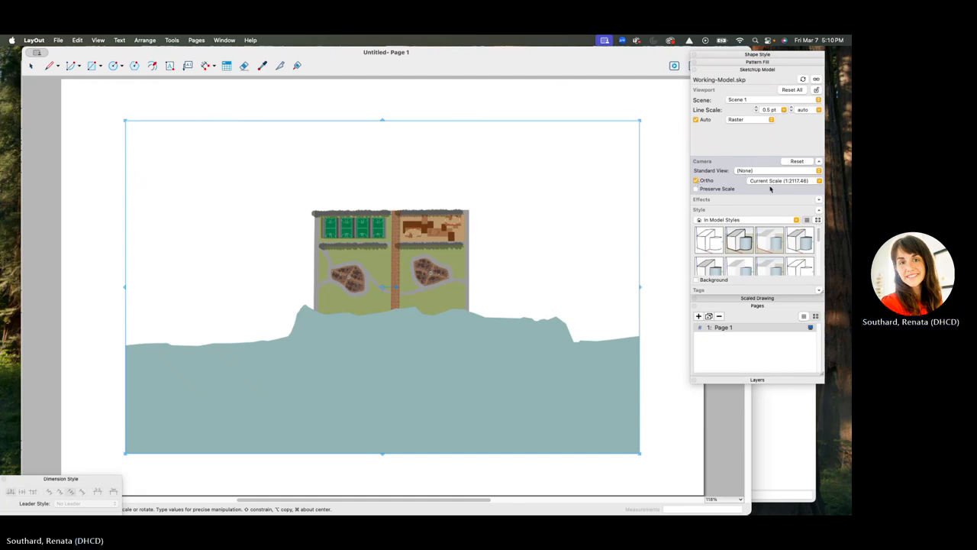
click(758, 100)
click(746, 99)
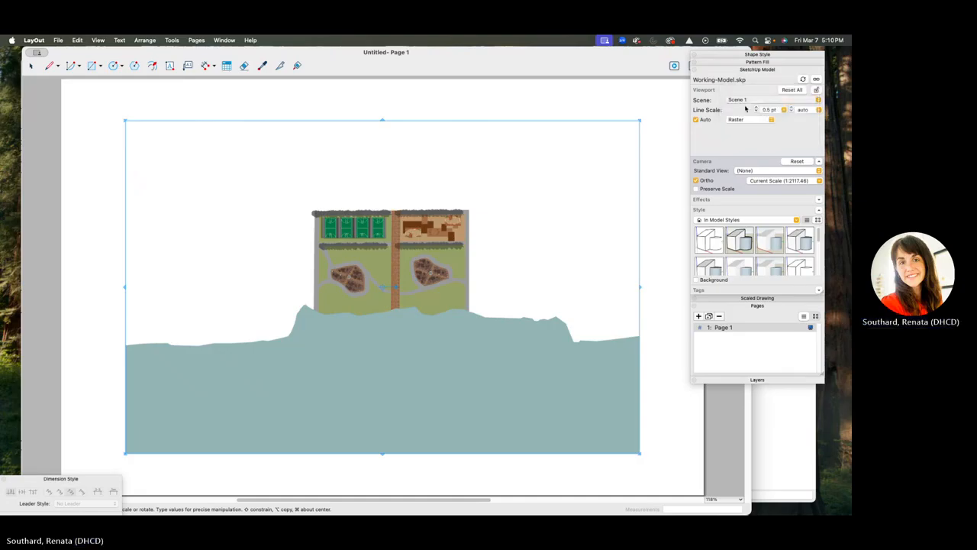
click(748, 100)
click(748, 109)
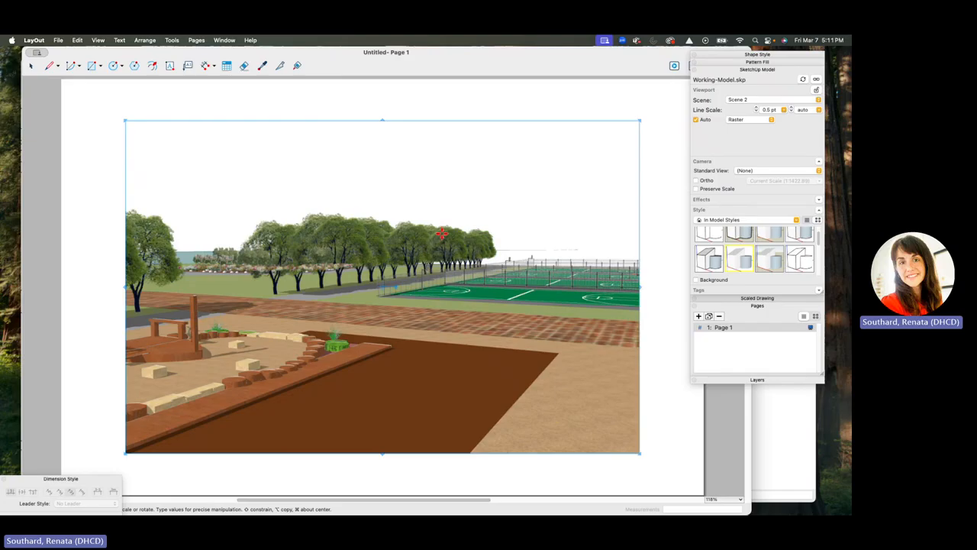
Step: Duplicate Page 1 as a second page, and add and delete one extra page
click(709, 317)
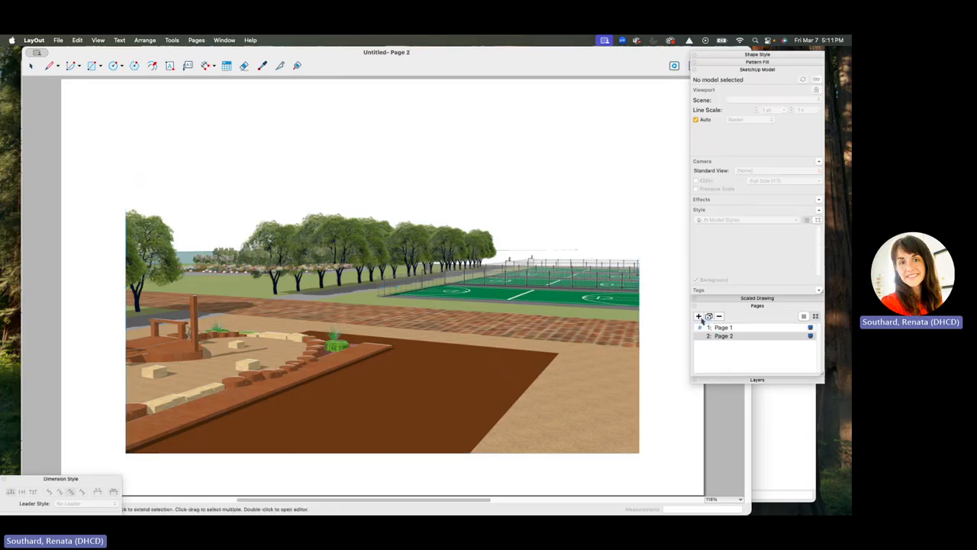
click(698, 316)
click(719, 317)
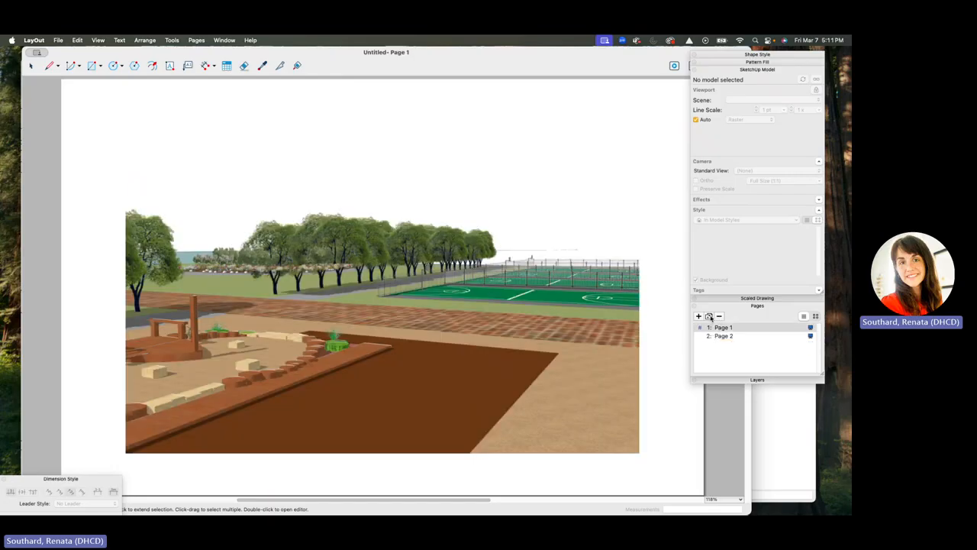
Step: Set the model viewport on Page 2 to Scene 1
click(714, 336)
click(527, 255)
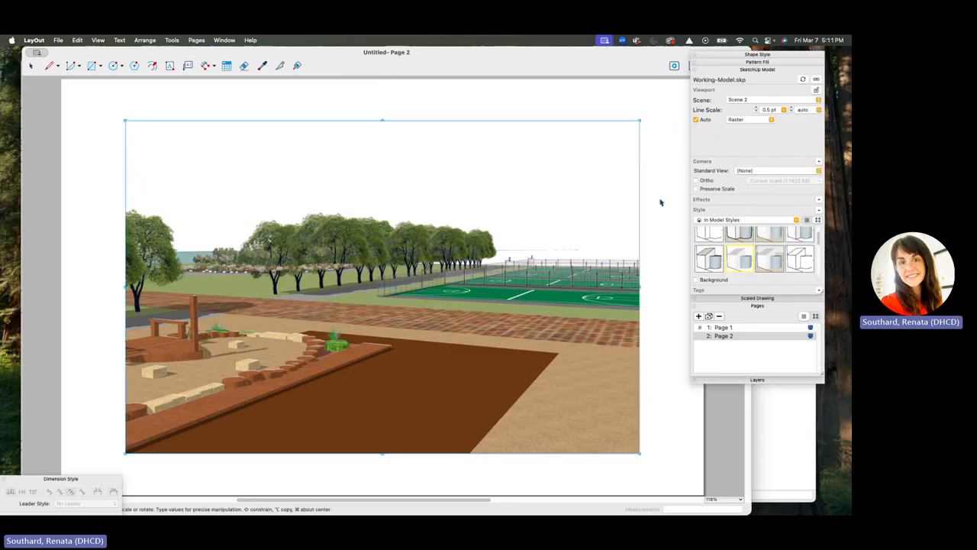
click(749, 100)
click(743, 92)
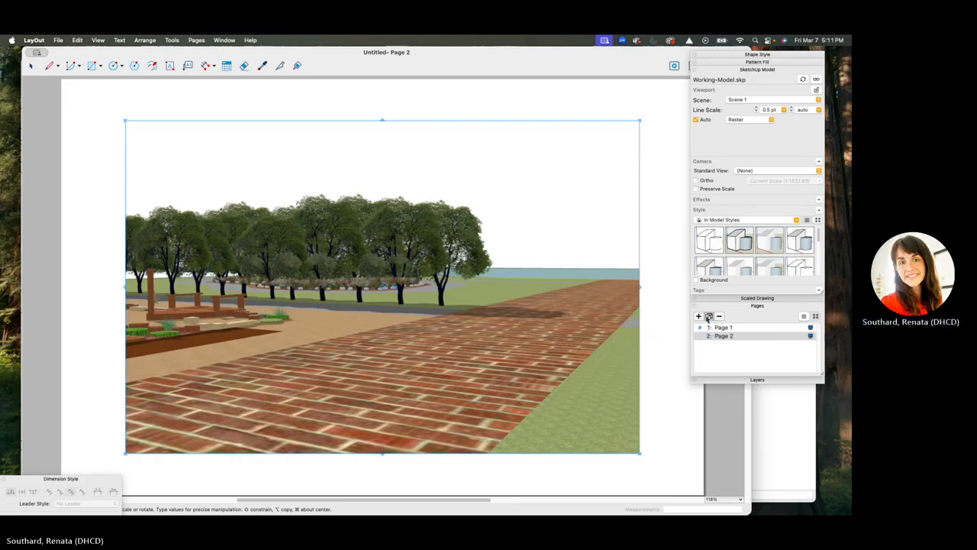
Step: Duplicate Page 2 and set the new page's model viewport to Scene 3
click(709, 316)
click(726, 347)
click(536, 281)
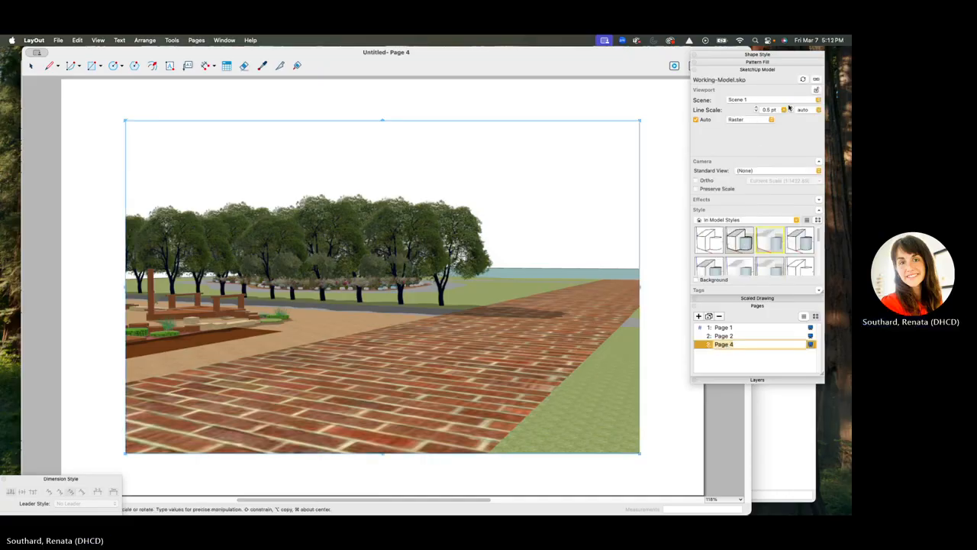
click(740, 100)
click(738, 117)
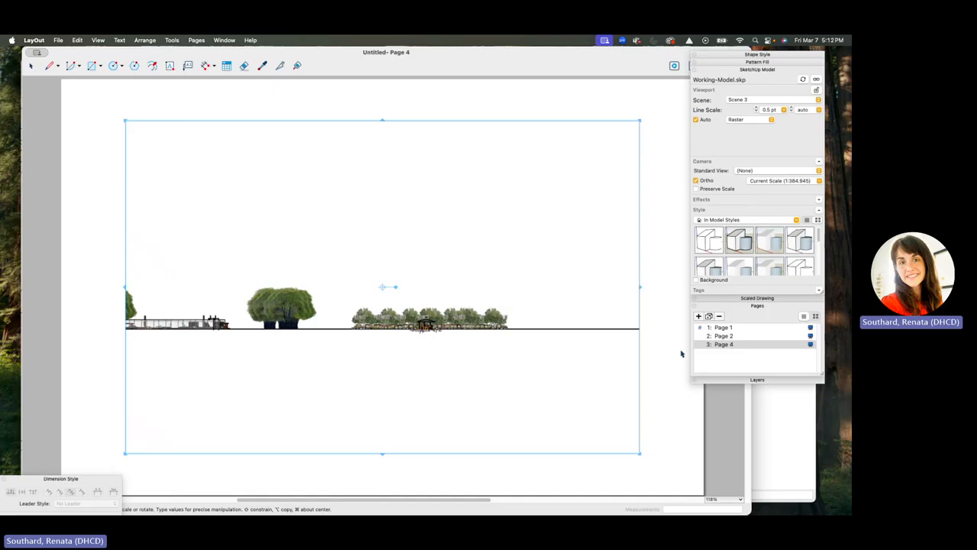
Step: Set the Scene 3 section viewport's scale to 1" = 100' (1:1200)
click(665, 284)
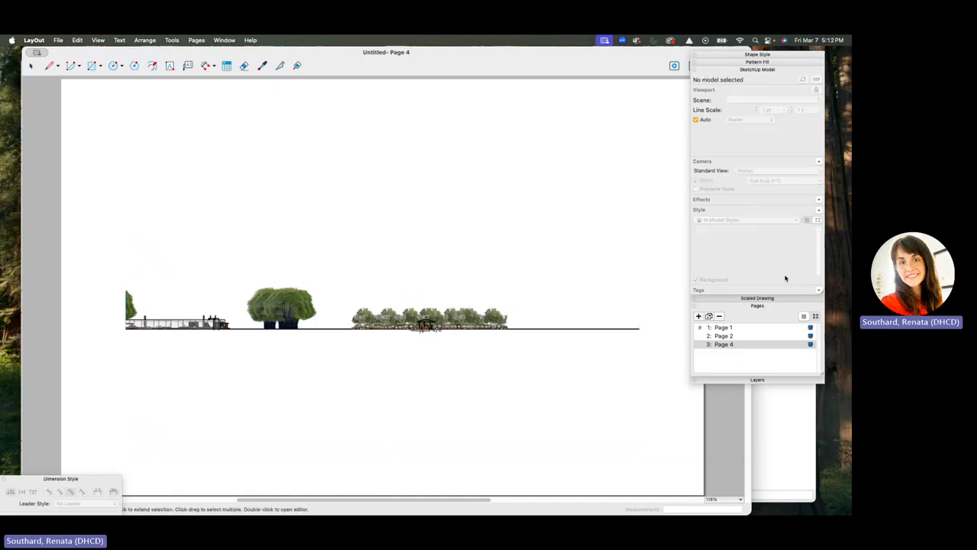
click(454, 323)
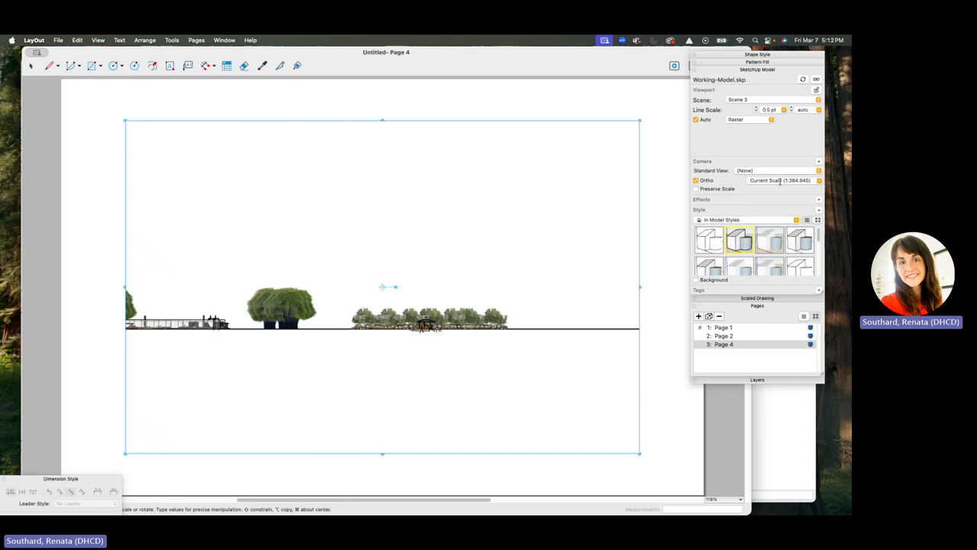
click(818, 181)
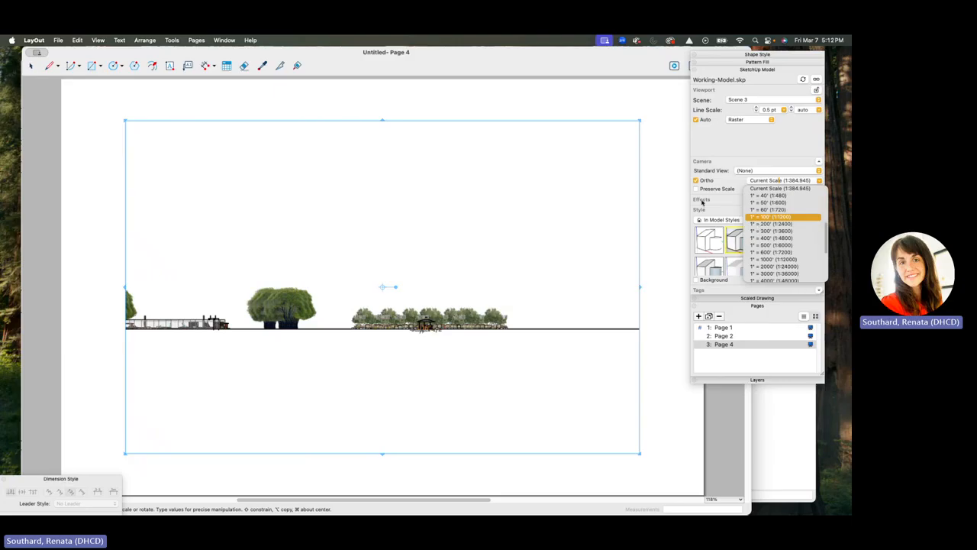
click(771, 217)
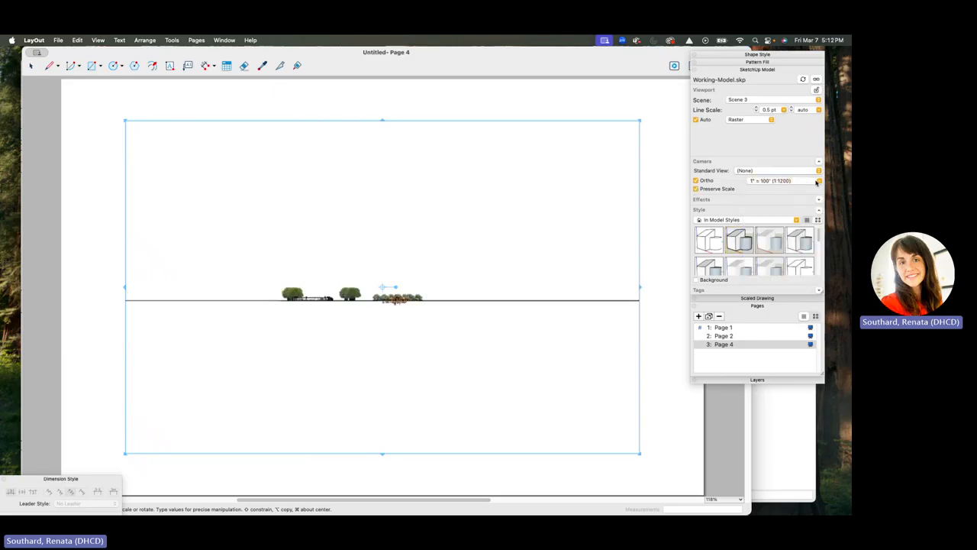
Step: Change the section viewport's scale to 1" = 30' (1:360) and deselect it
click(817, 182)
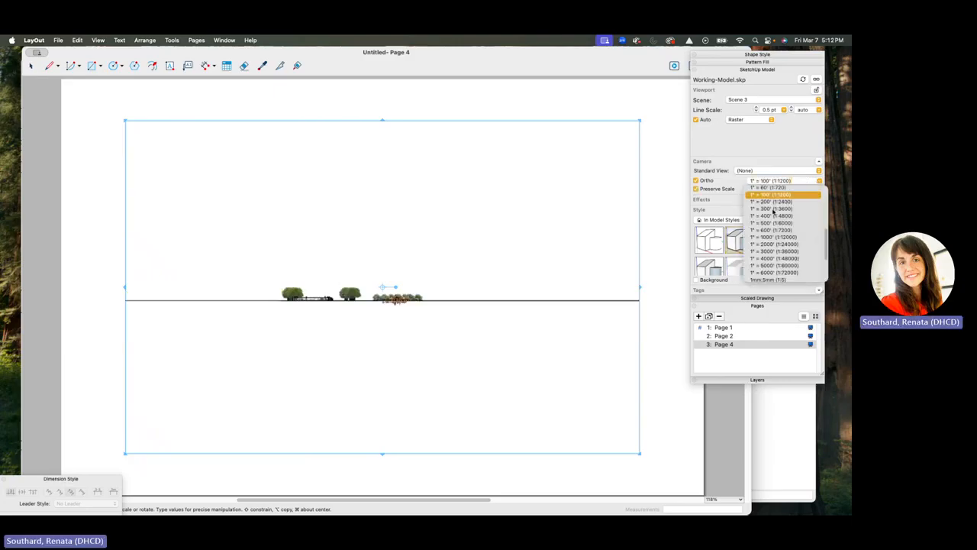
scroll(774, 214, up, 3)
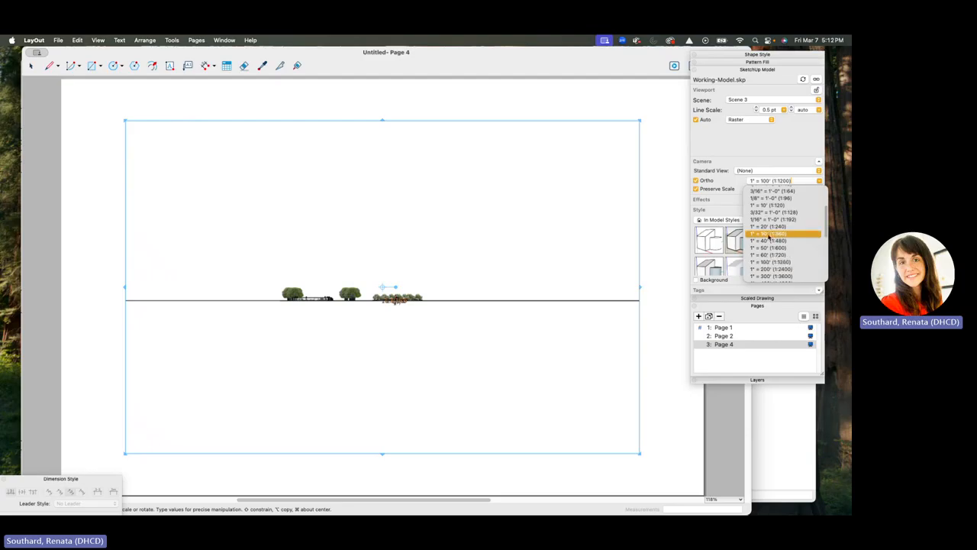
click(769, 234)
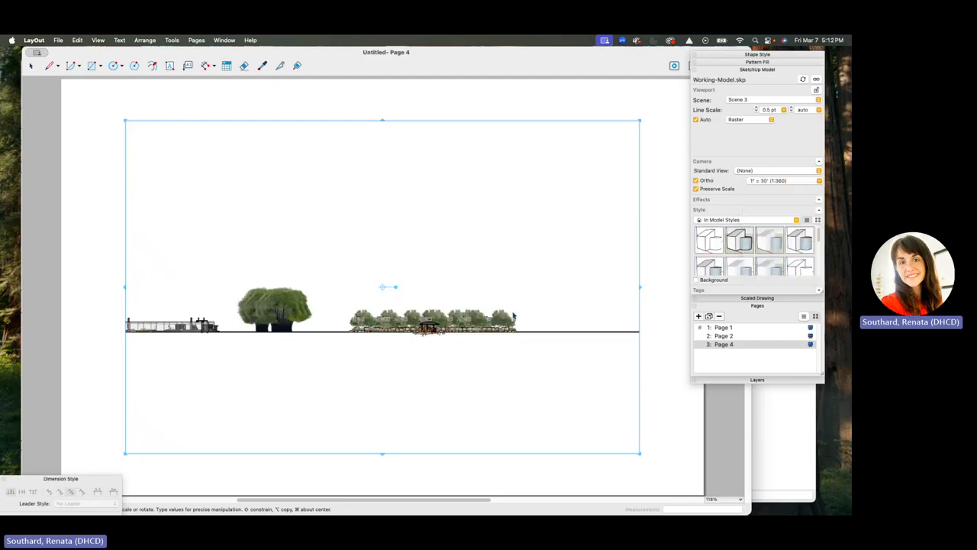
click(287, 246)
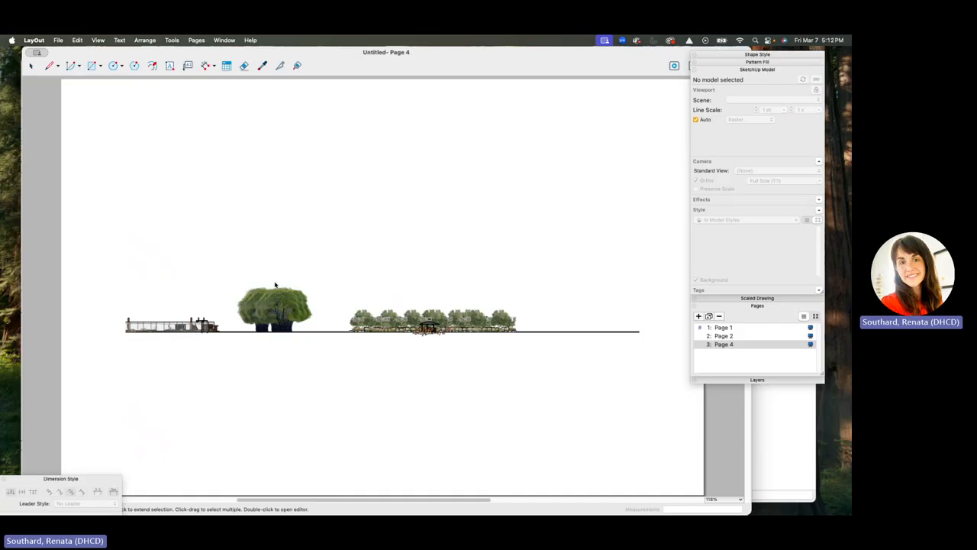
Step: Pan the section sideways inside its viewport so both large trees and the sports court fit within the frame
click(284, 301)
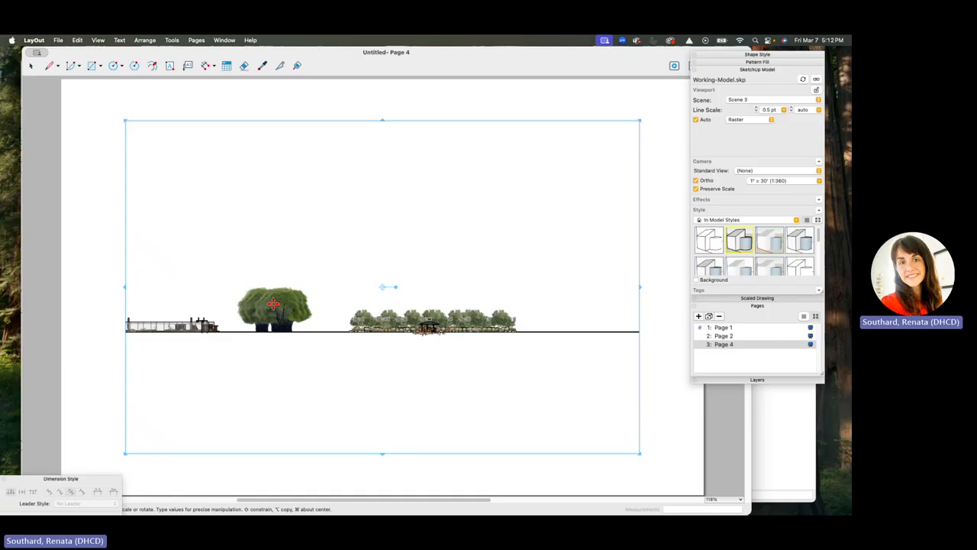
double_click(286, 288)
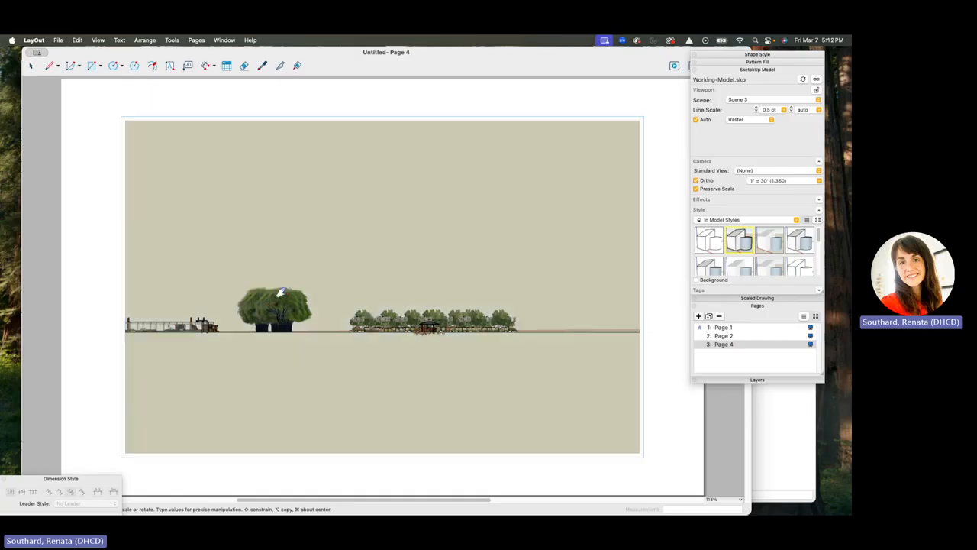
mouse_move(340, 288)
shift+middle_down()
mouse_move(400, 291)
mouse_move(355, 290)
shift+middle_up()
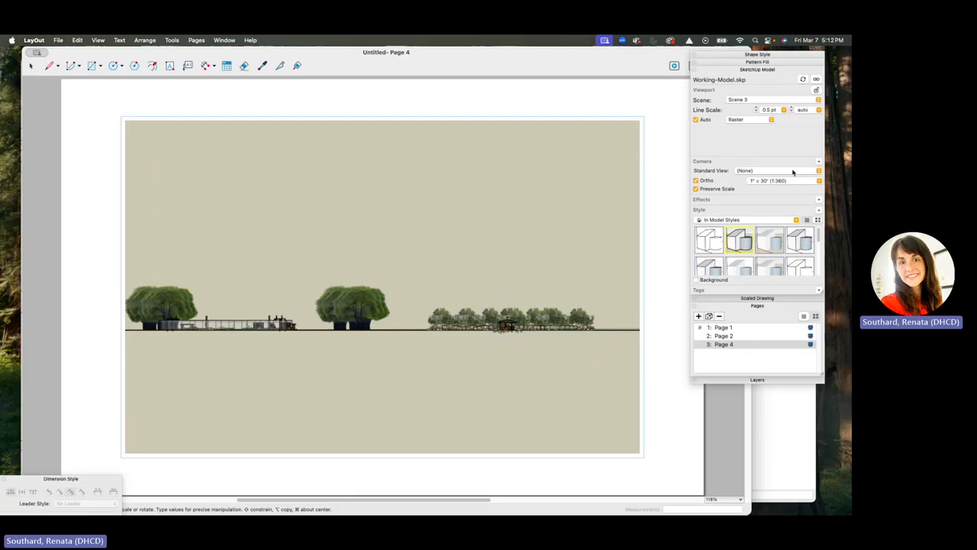
Step: Set the Page 4 section viewport's scale to 1" = 50' (1:600) and finish editing the viewport
click(817, 182)
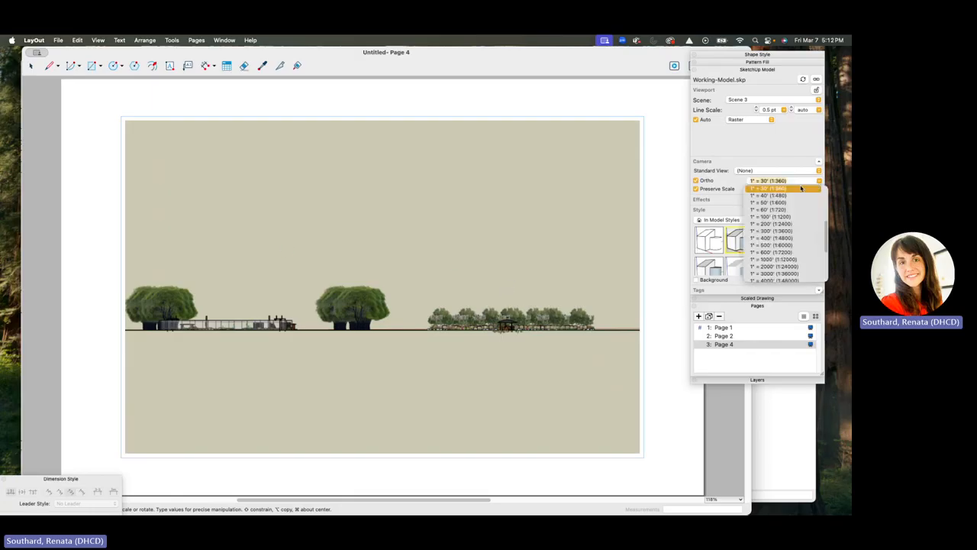
click(761, 203)
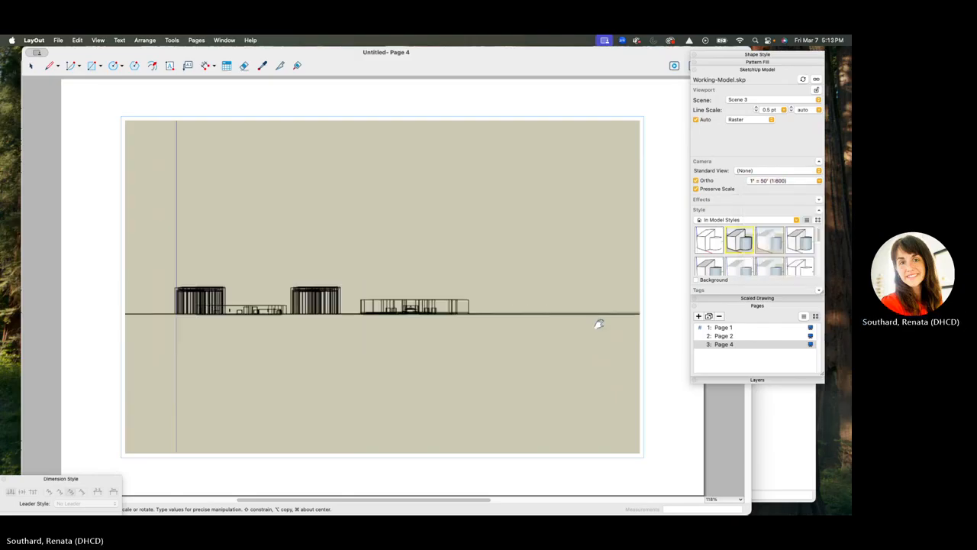
click(662, 325)
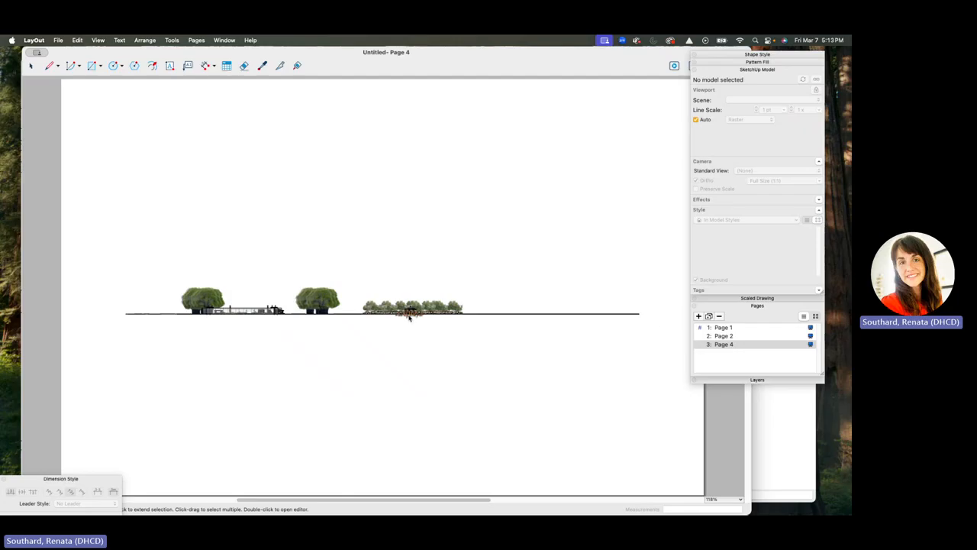
Step: Duplicate Page 4 and set the new page's model viewport to Scene 4
click(493, 381)
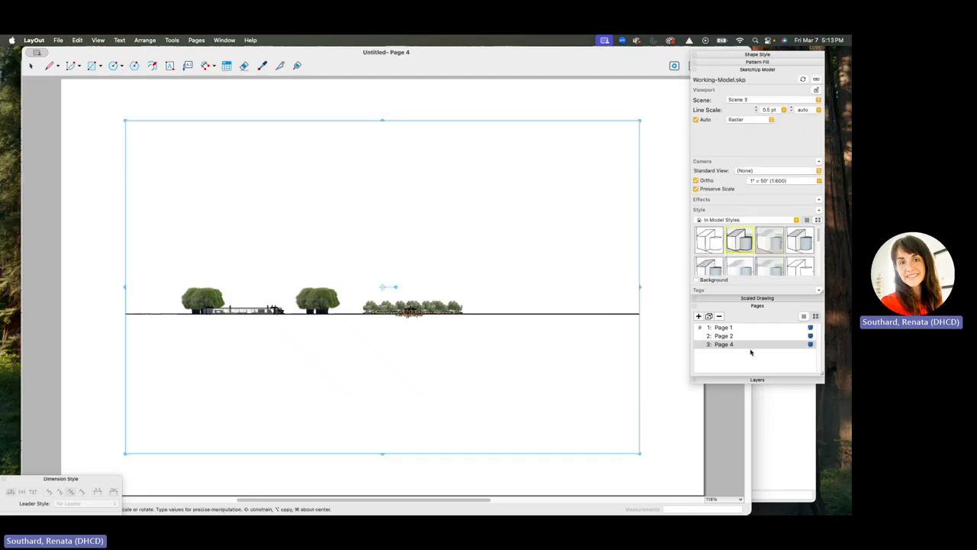
click(709, 316)
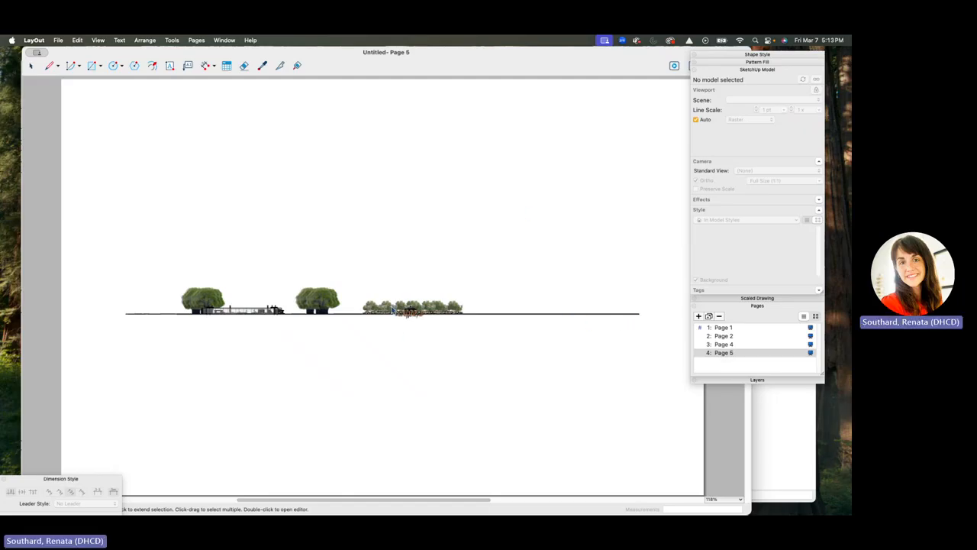
click(393, 311)
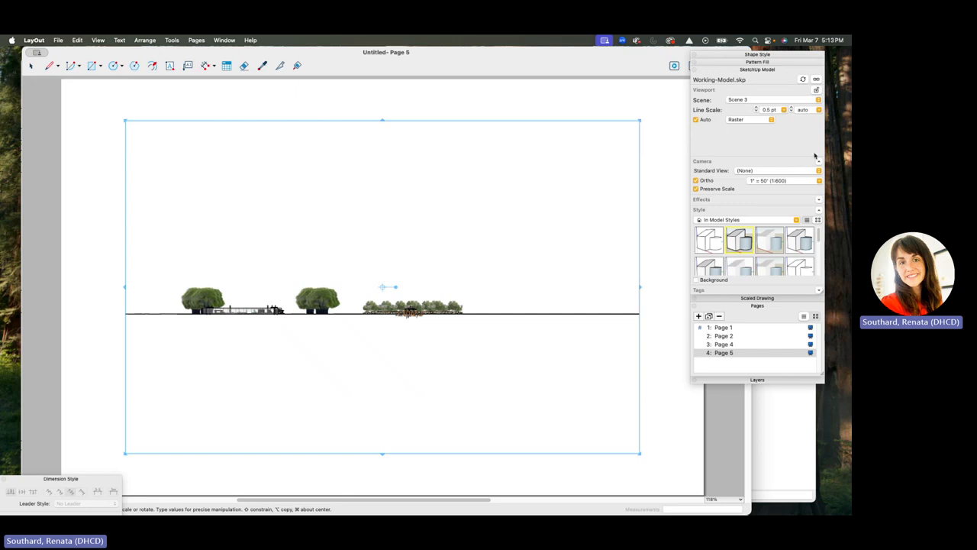
click(810, 99)
click(750, 110)
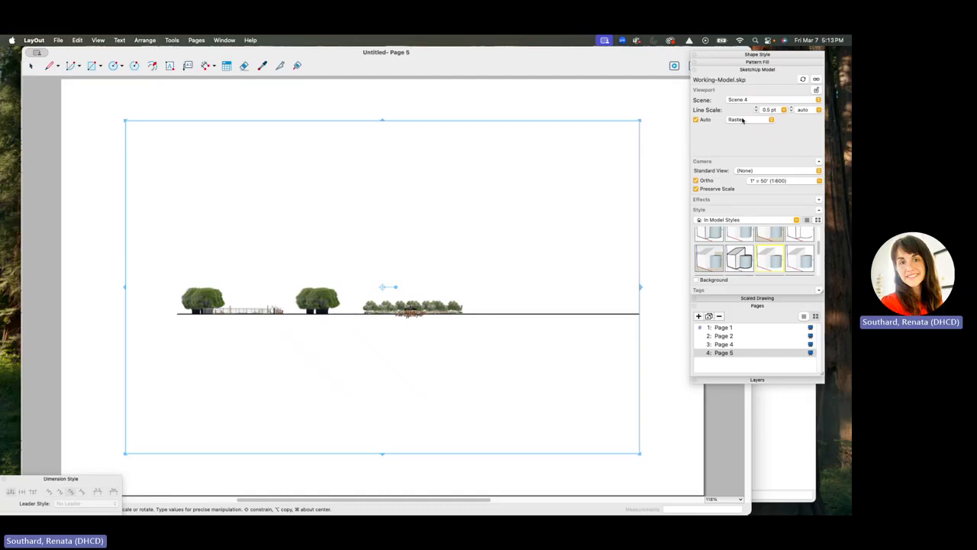
Step: Duplicate Page 5 and set the new page's model viewport to Scene 5
click(708, 316)
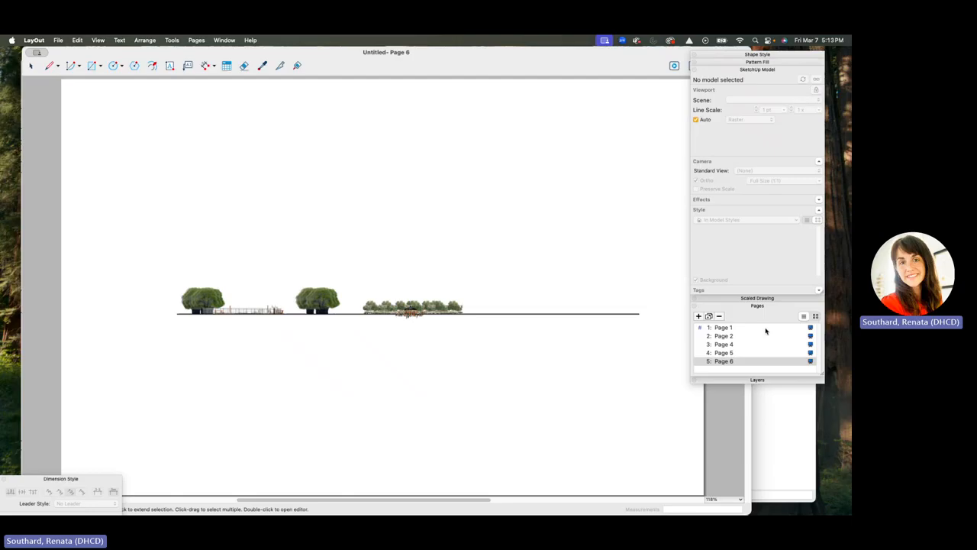
click(388, 310)
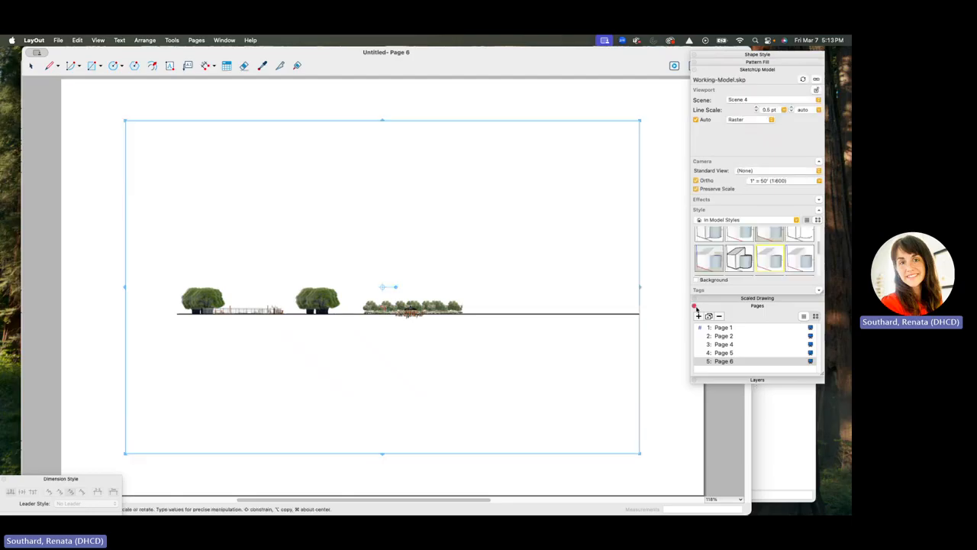
click(818, 100)
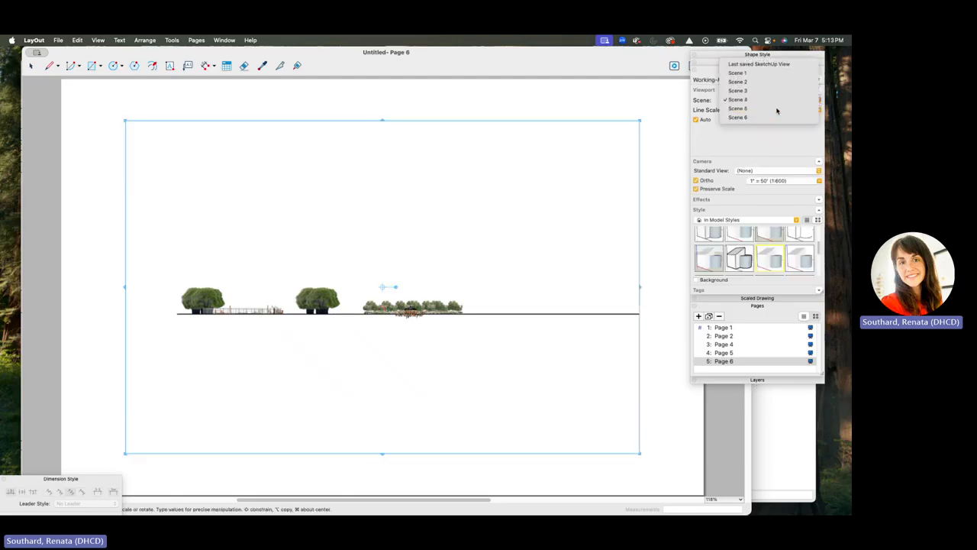
click(777, 109)
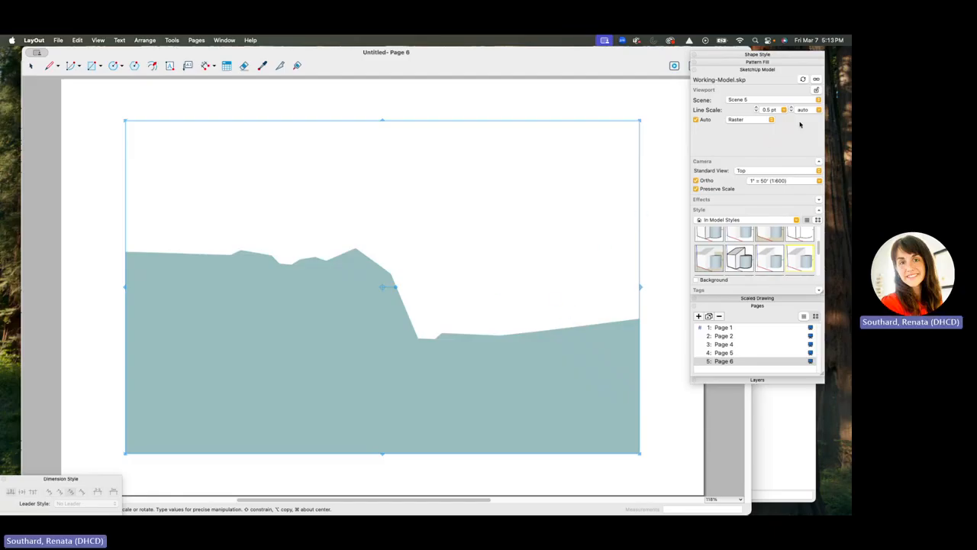
Step: Apply the black-and-white line style from the in-model styles to the Scene 5 plan viewport
scroll(738, 254, up, 3)
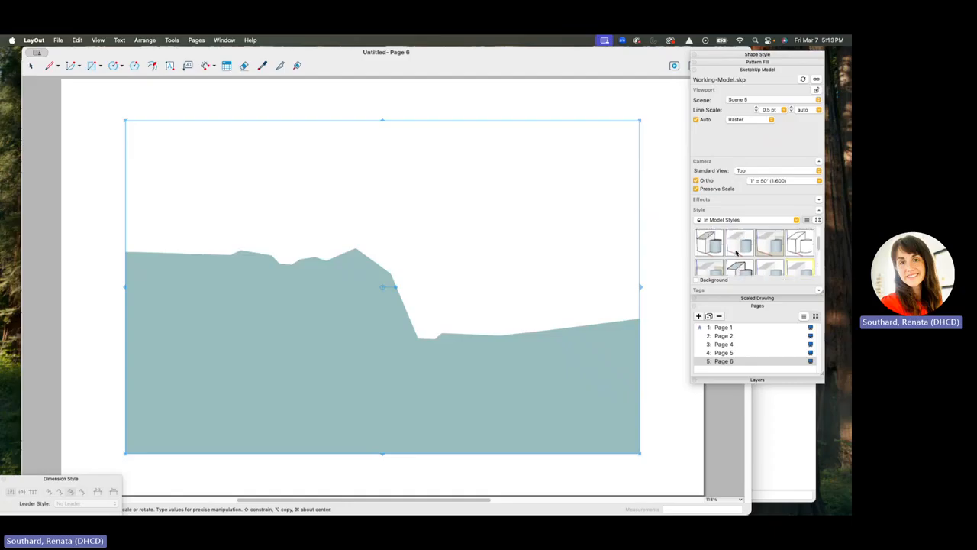
scroll(794, 260, down, 2)
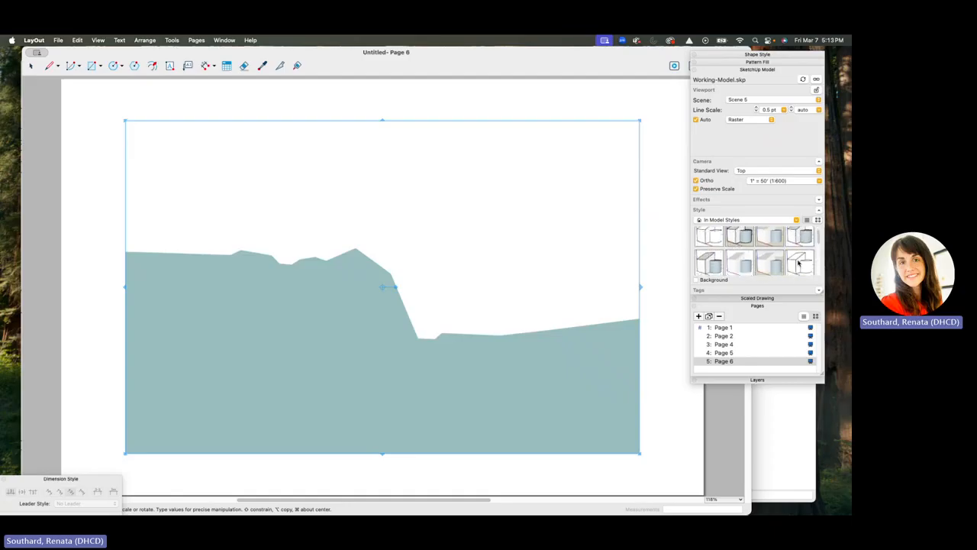
click(801, 258)
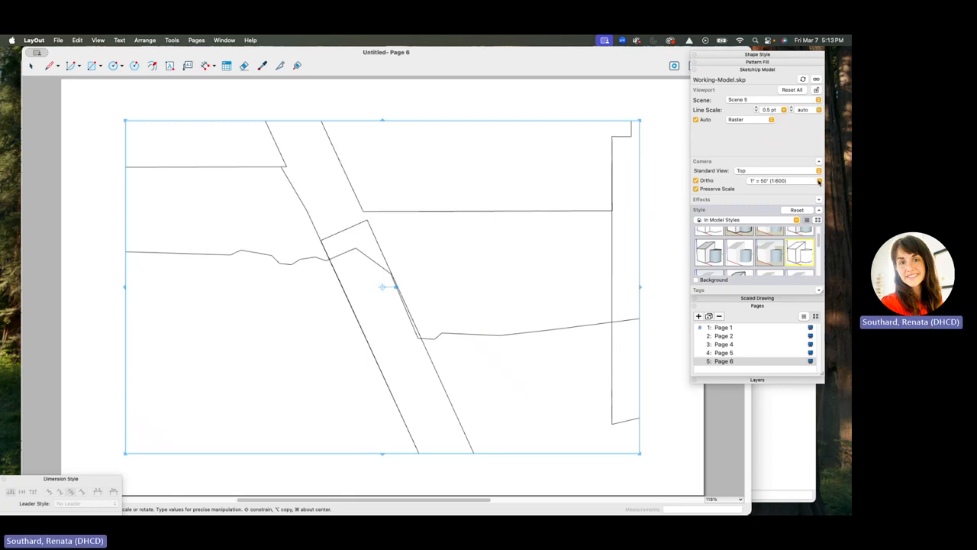
Step: Try a scale of 1" = 500' on the Scene 5 plan, settle on 1" = 100' (1:1200), and deselect the viewport
click(819, 181)
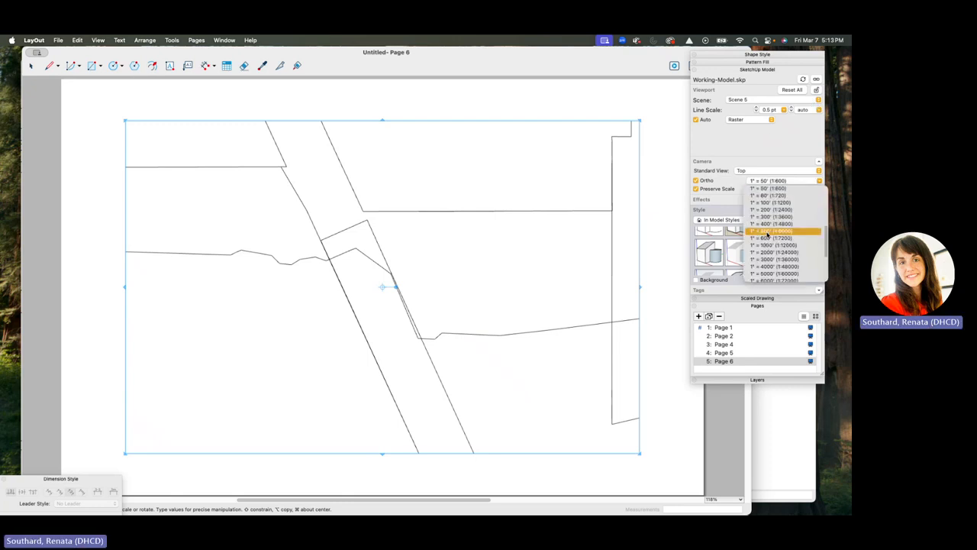
click(769, 231)
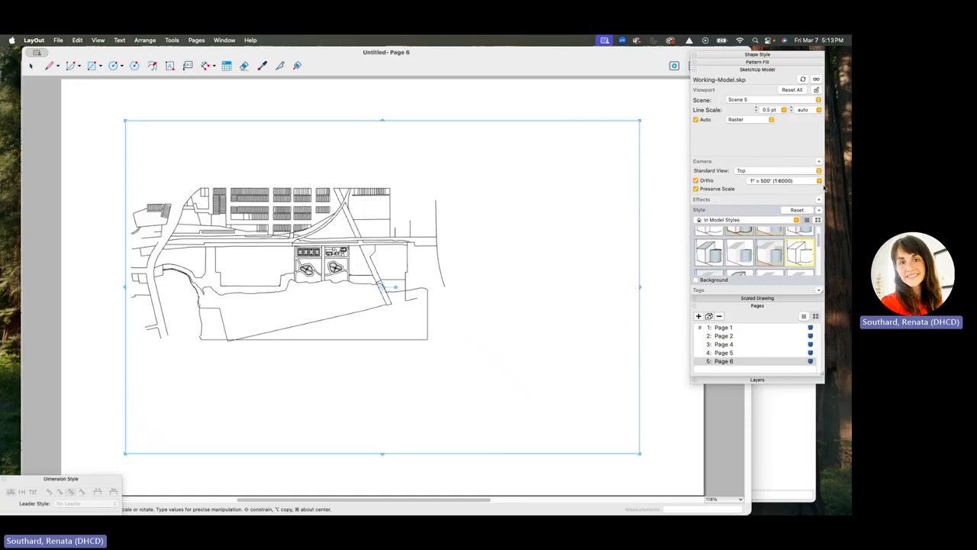
click(819, 181)
scroll(769, 216, up, 3)
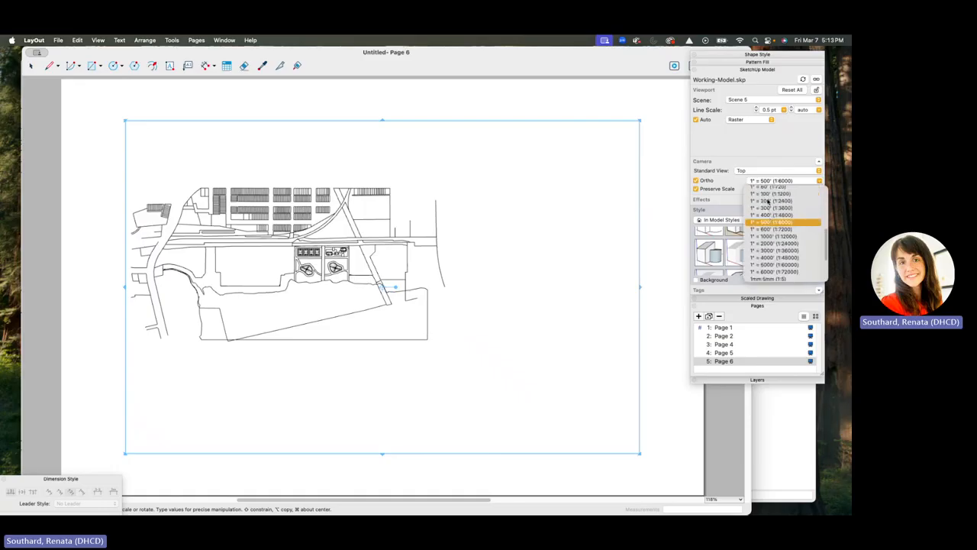
click(767, 194)
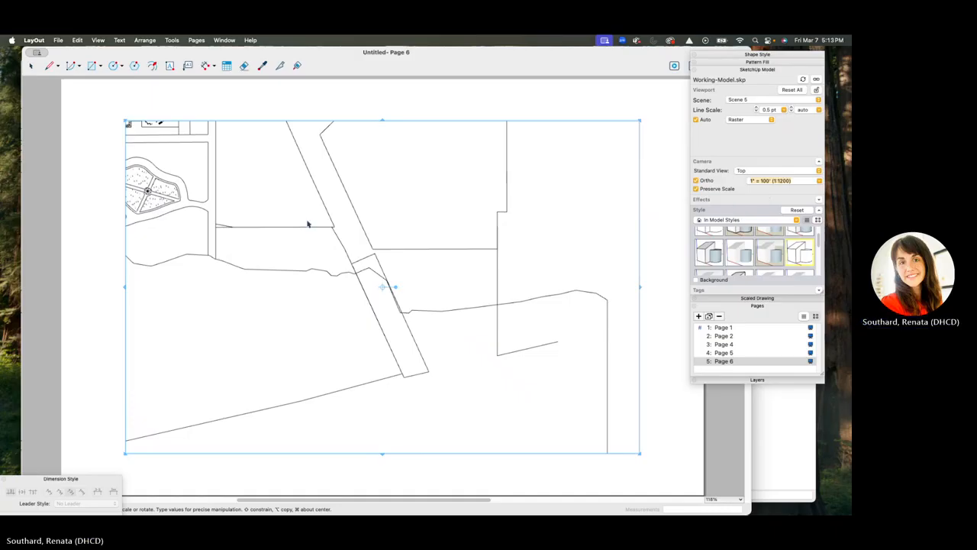
key(Escape)
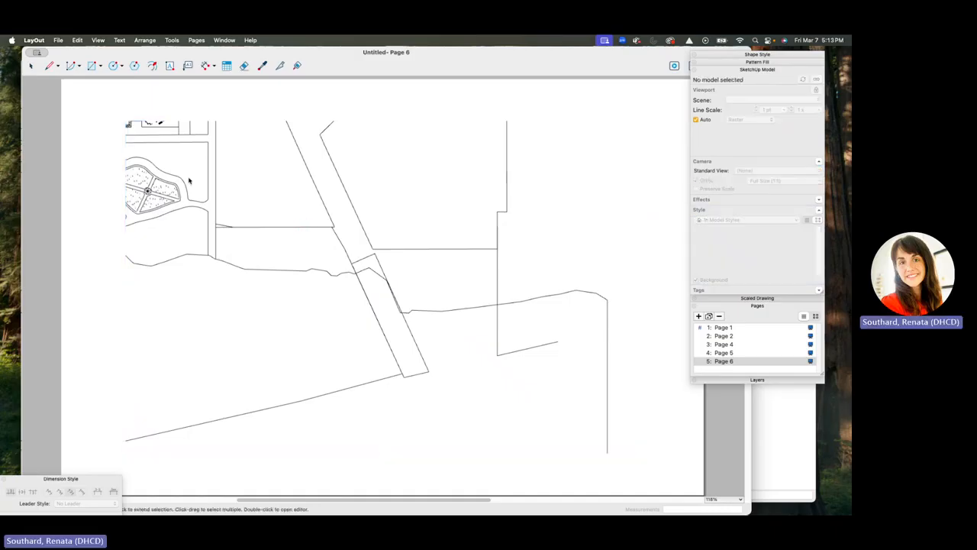
Step: Pan the plan inside its viewport so the sports courts, playground and both garden beds sit within the frame
click(177, 197)
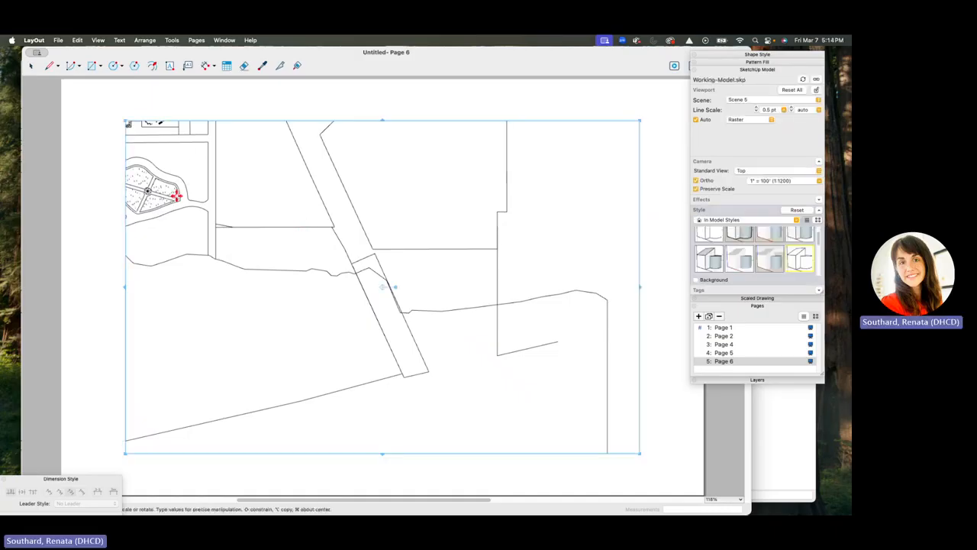
drag(278, 219, 489, 281)
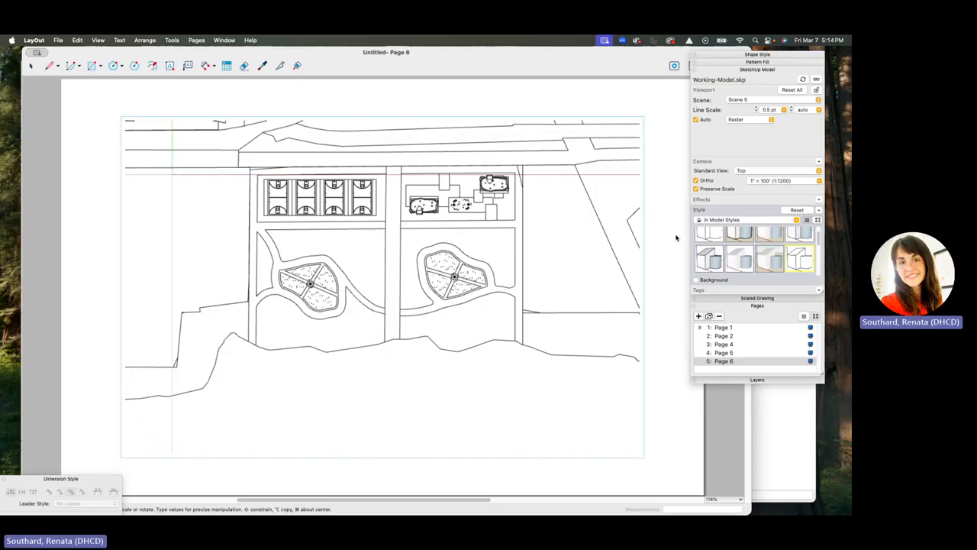
click(676, 238)
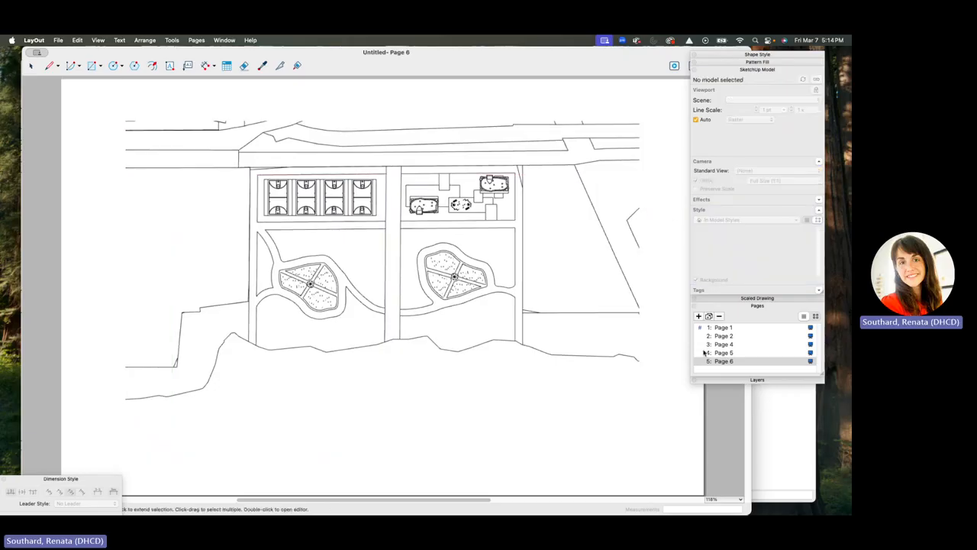
click(405, 263)
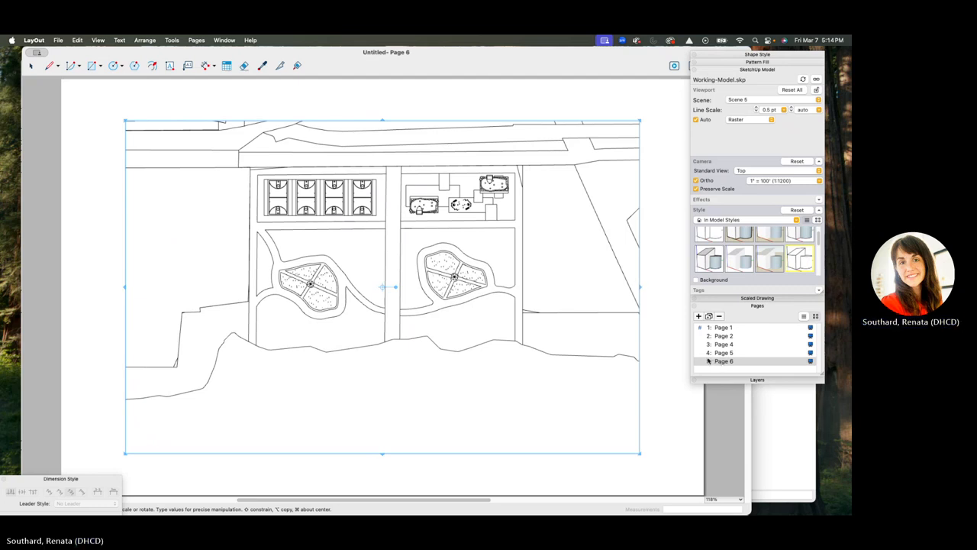
double_click(727, 363)
right_click(729, 363)
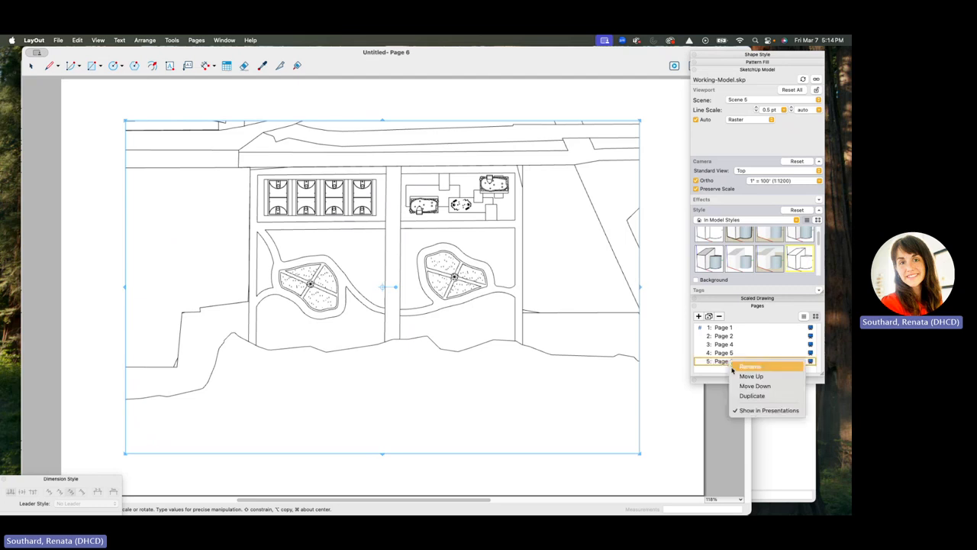
click(718, 365)
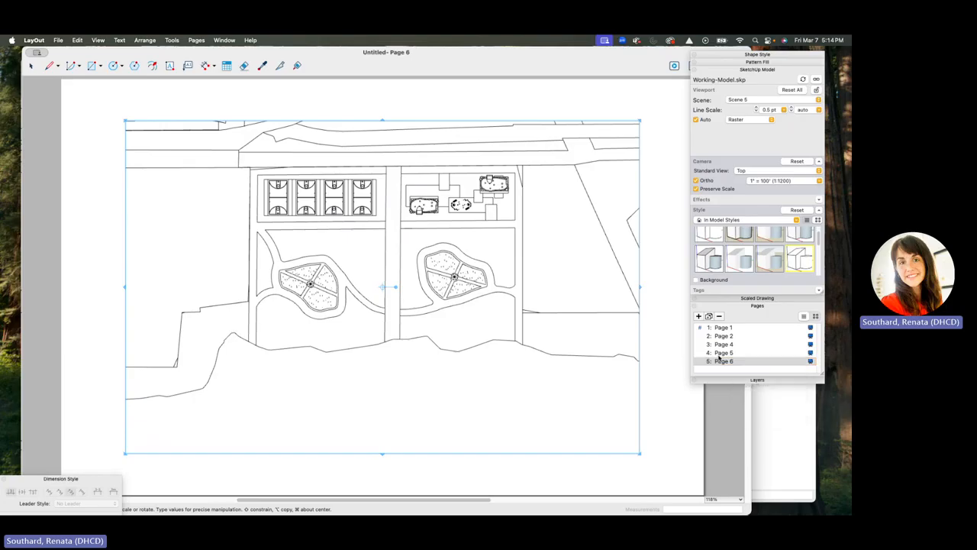
Step: Duplicate Page 6 and set the new page's model viewport to Scene 6
click(708, 316)
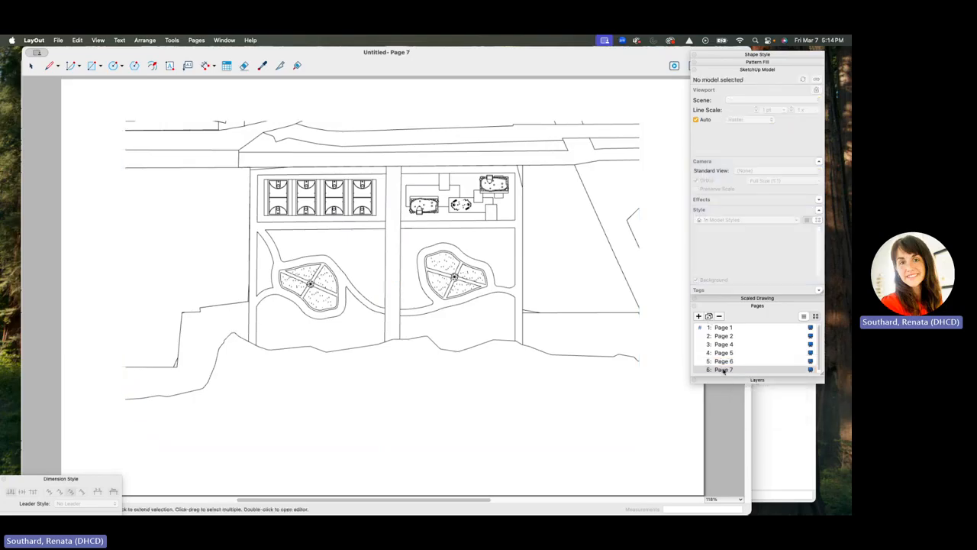
click(476, 241)
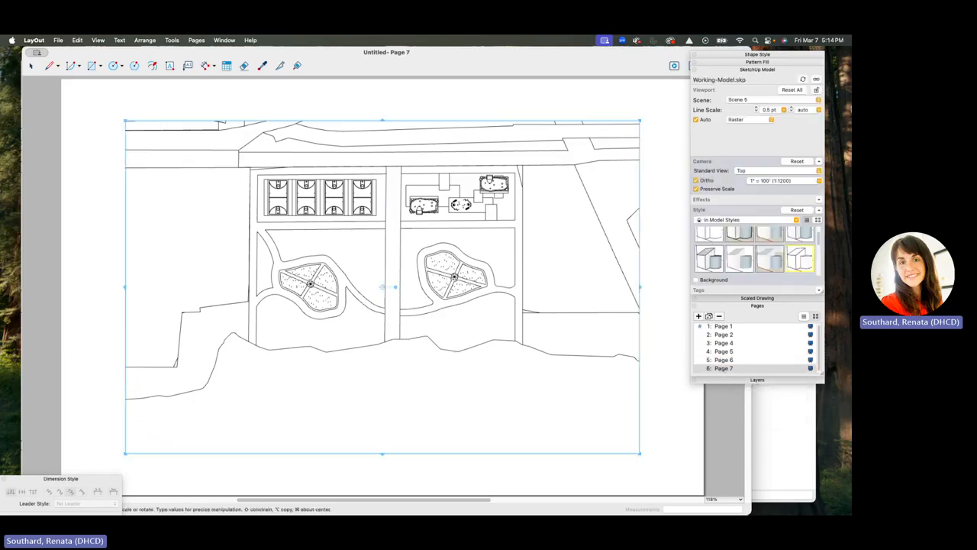
click(793, 100)
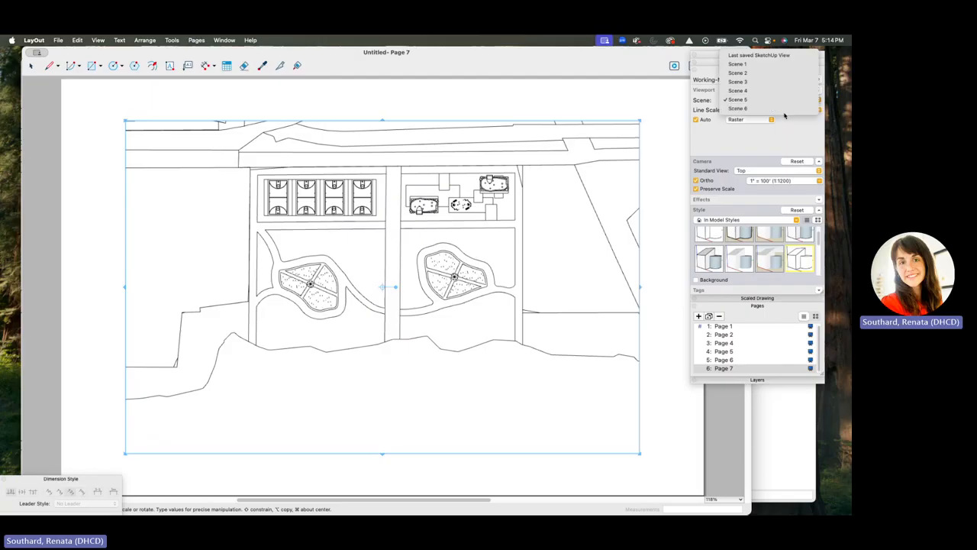
click(782, 111)
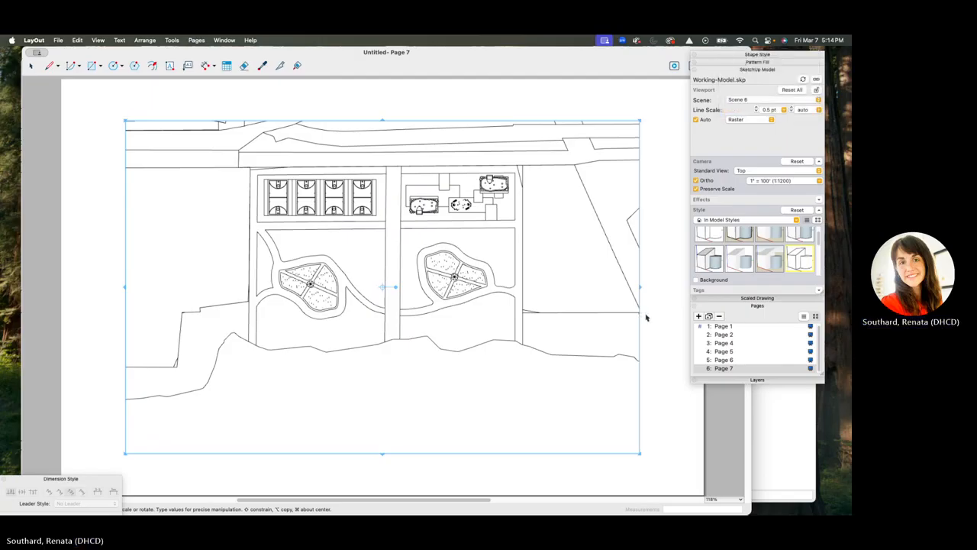
Step: Return the Page 7 viewport to Scene 5 and reset its style override to the scene's own coloured style
click(755, 100)
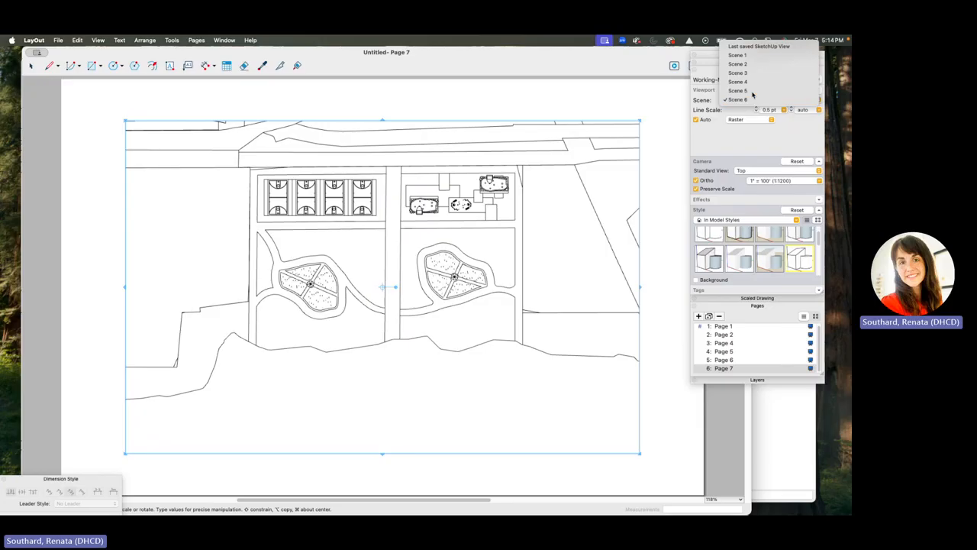
click(752, 92)
scroll(762, 254, up, 2)
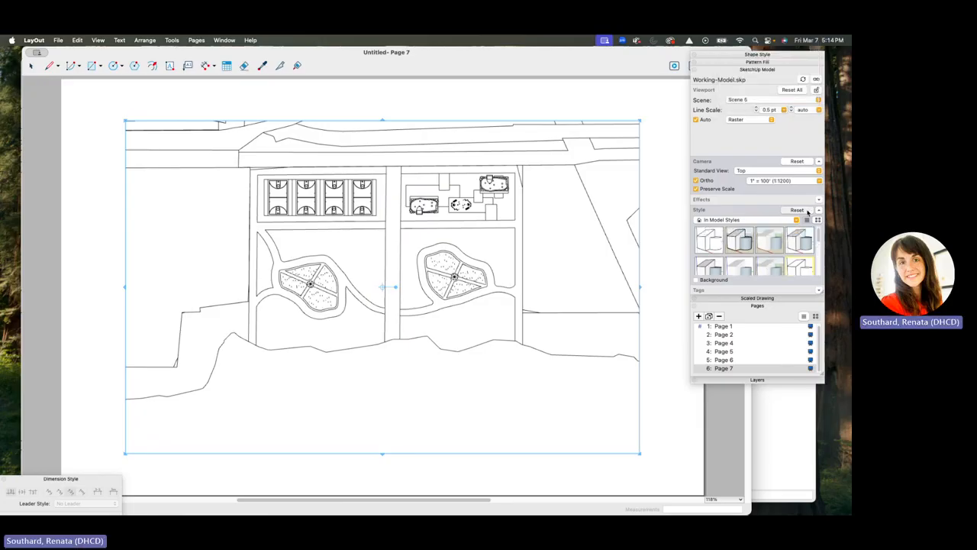
click(805, 211)
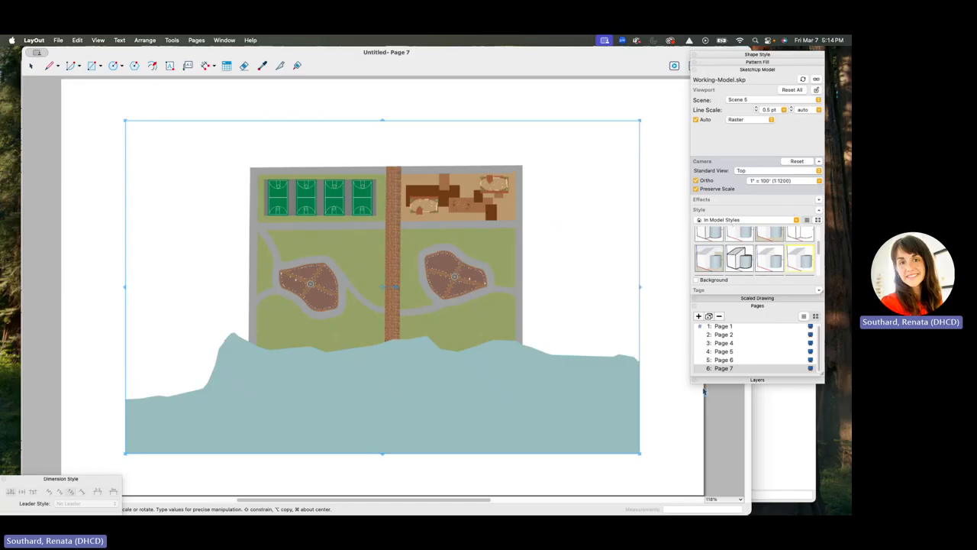
Step: Show Page 6 and start exporting the document as a PDF to the Desktop with a file name beginning "Drawi"
click(725, 359)
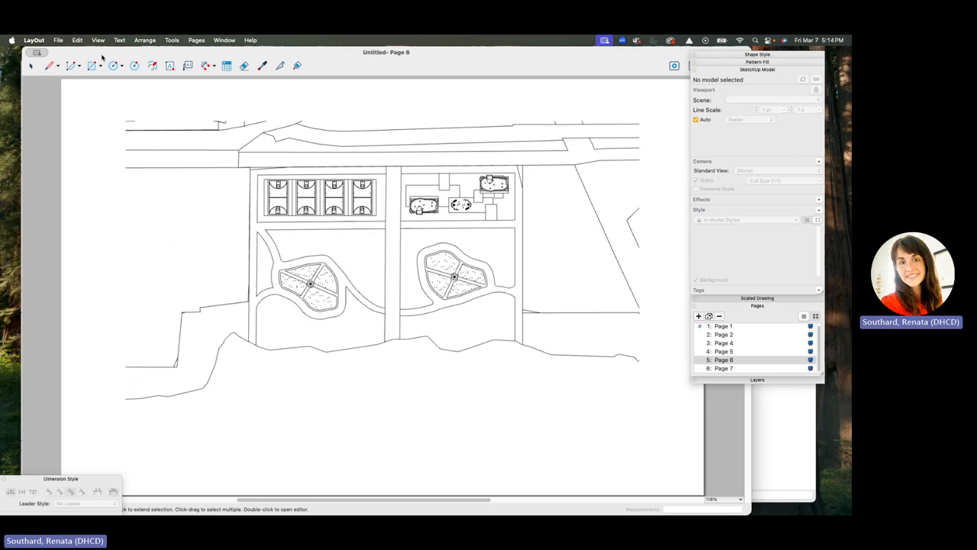
click(59, 40)
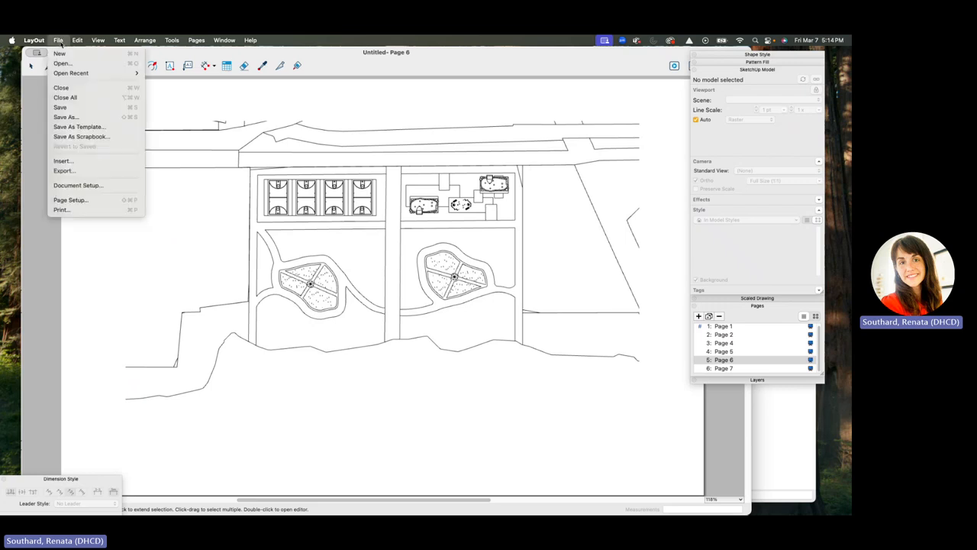
click(75, 172)
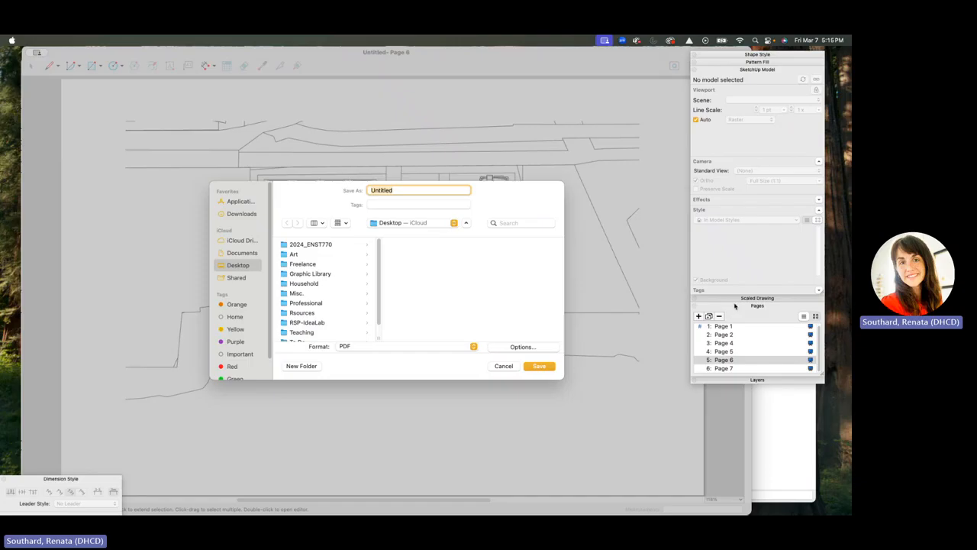
click(740, 383)
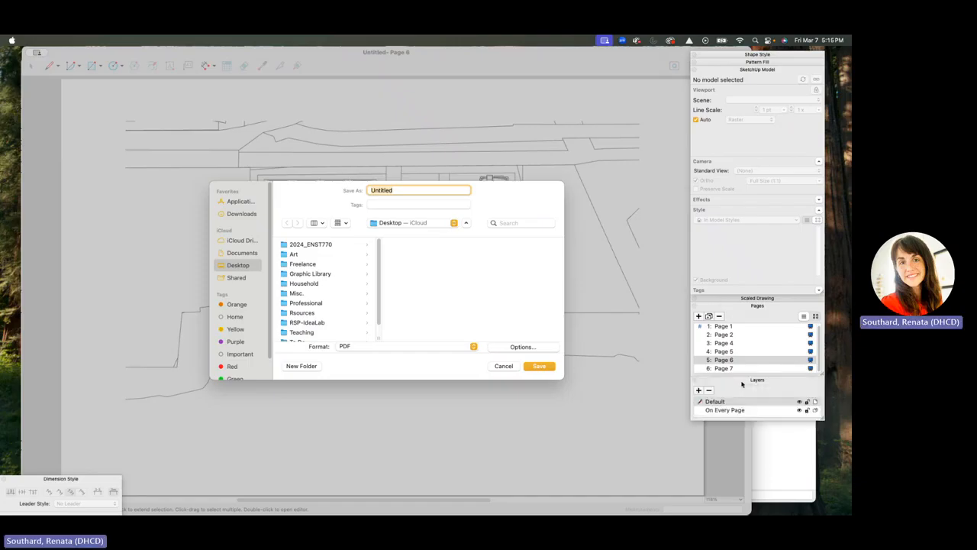
click(742, 381)
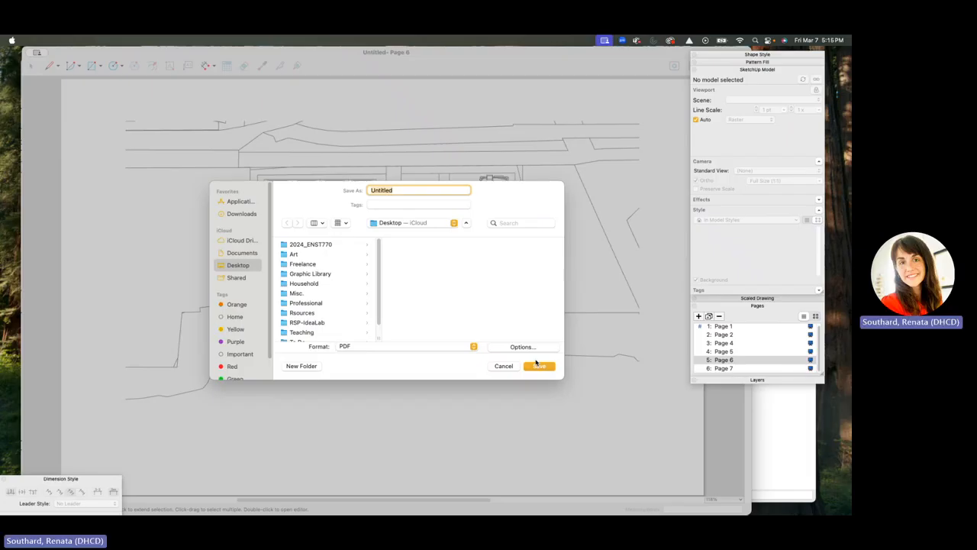
text(Drawi)
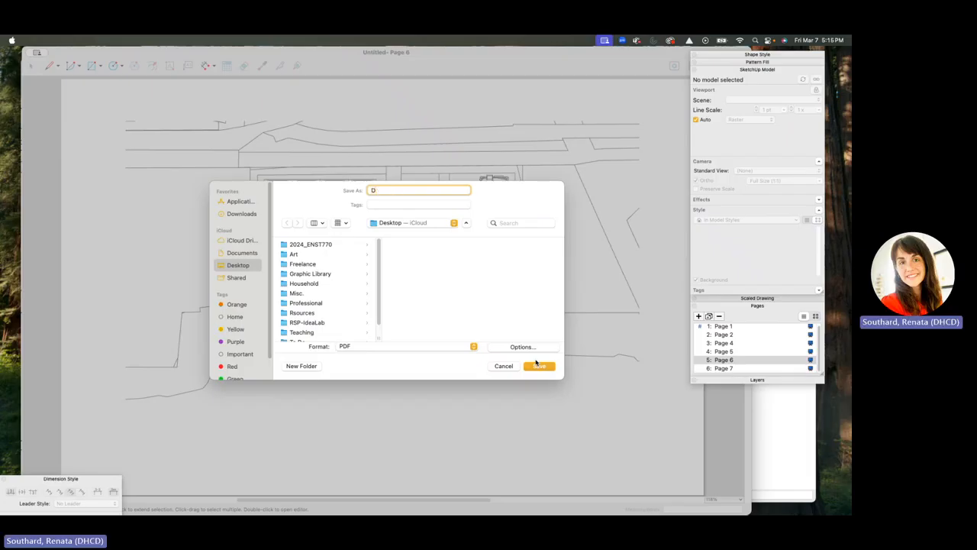